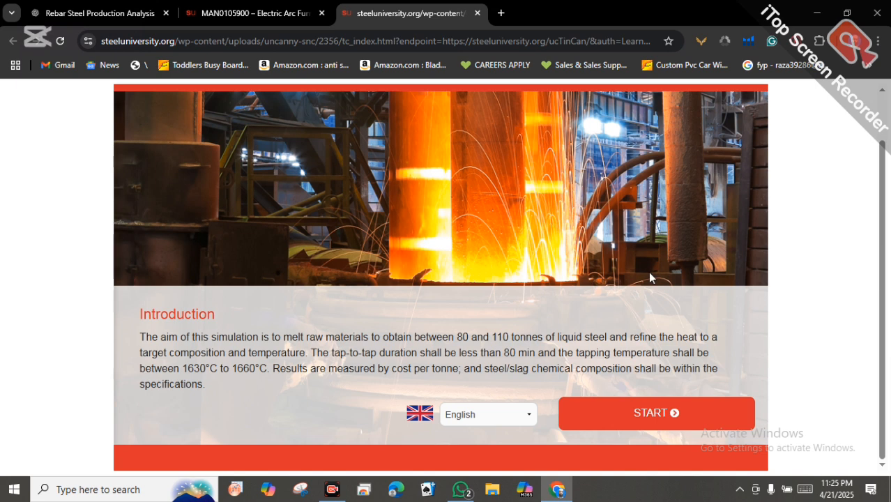
Step: Start the simulation setup and advance to the scrap selection, keeping University Student level and general purpose construction beam steel
click(622, 405)
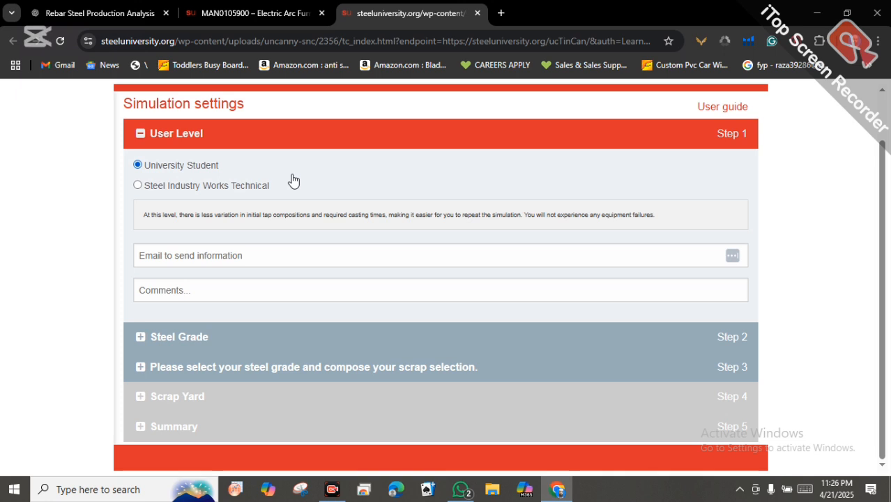
click(143, 337)
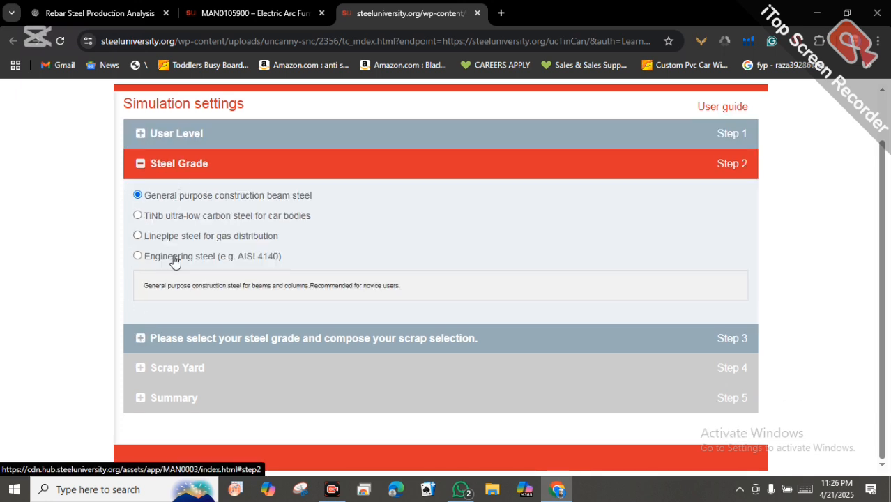
click(193, 347)
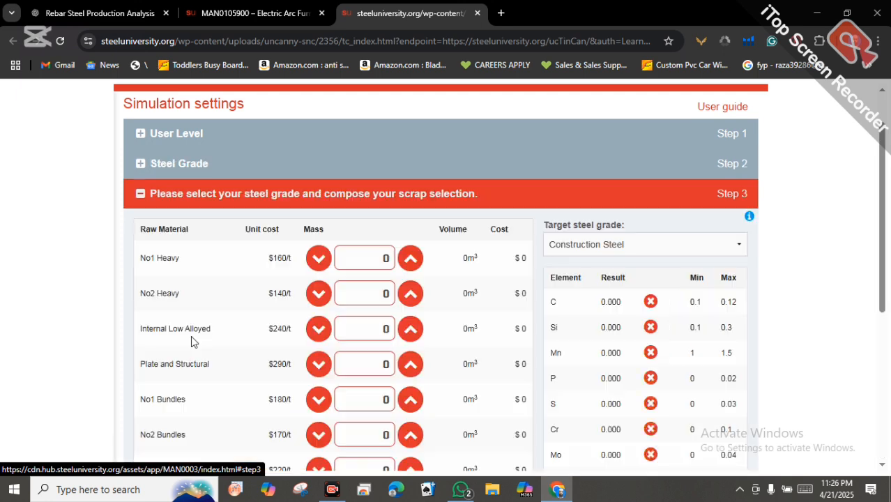
scroll(539, 403, down, 2)
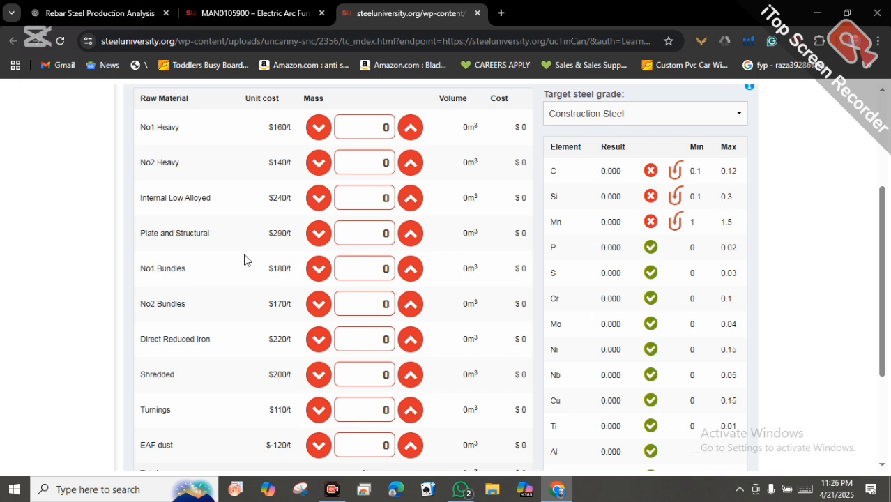
Step: Check the raw material compositions and set the No1 Bundles mass to 55 t
mouse_move(175, 282)
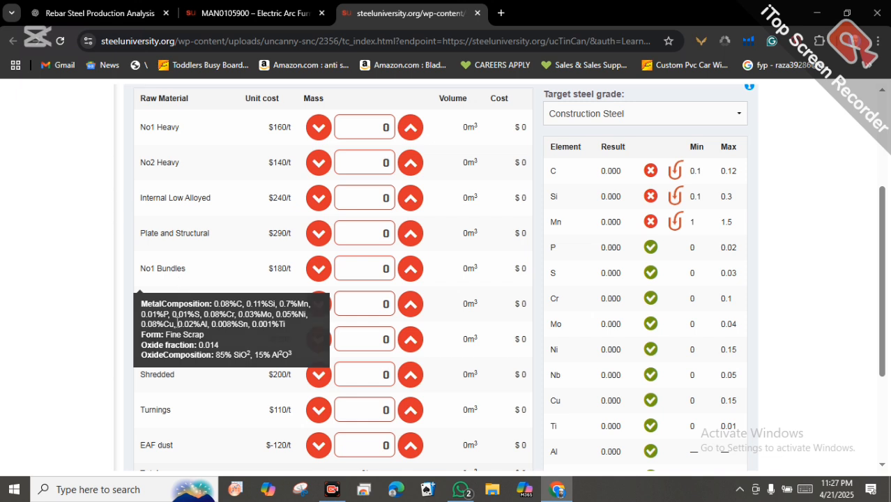
mouse_move(165, 298)
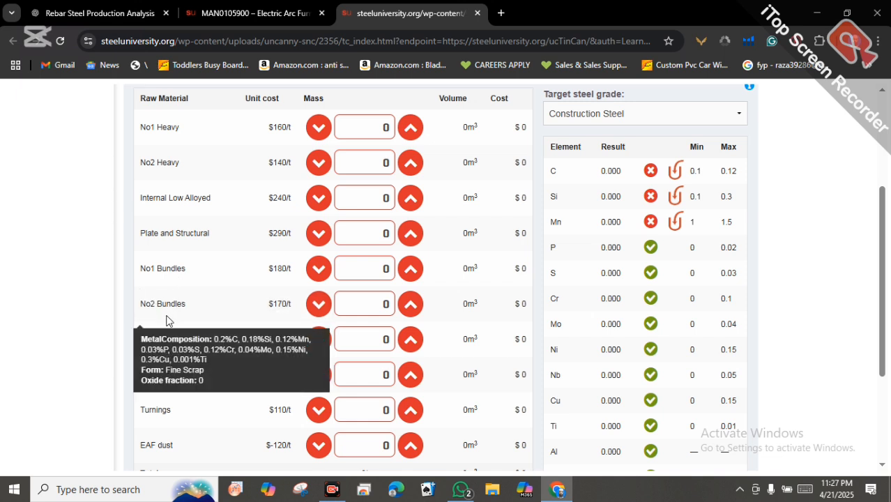
mouse_move(171, 343)
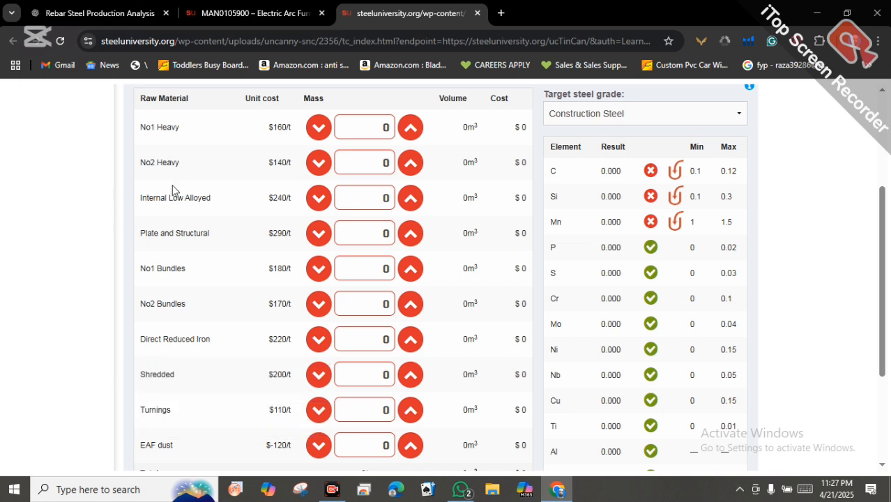
mouse_move(167, 216)
click(411, 270)
drag(411, 270, 410, 271)
click(411, 270)
click(320, 268)
click(319, 268)
drag(323, 269, 323, 268)
click(411, 269)
Step: Set the No2 Bundles mass to 20 t and the Plate and Structural mass to 10 t
drag(409, 311, 409, 310)
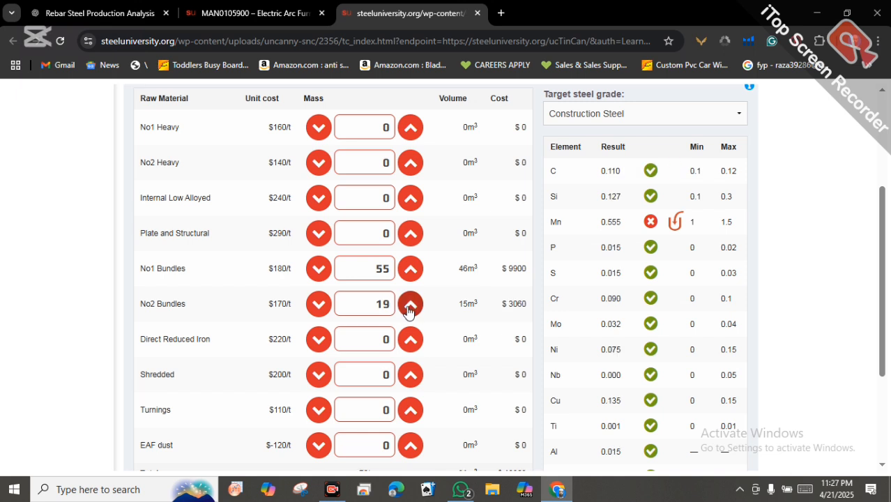
click(409, 310)
drag(408, 231, 412, 234)
click(413, 235)
click(413, 238)
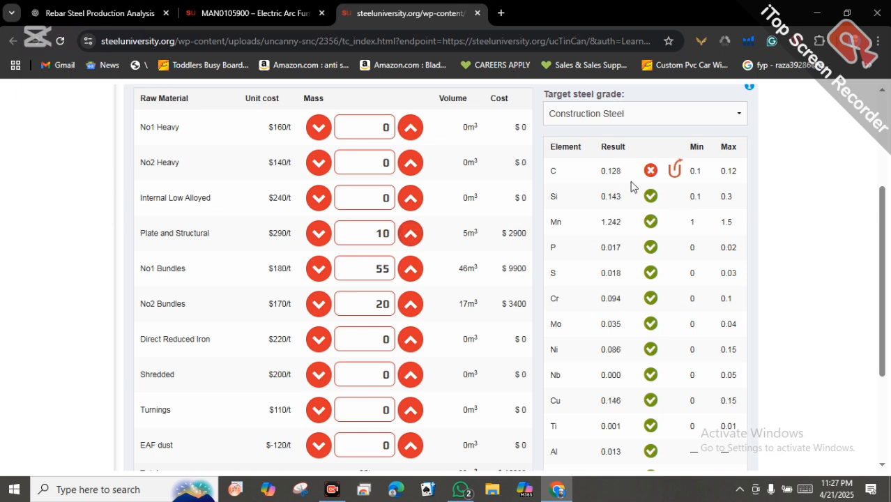
Step: Open the Scrap Yard step and transfer 55 t of No1 Bundles into the first scrap basket
scroll(615, 147, down, 1)
scroll(599, 143, down, 2)
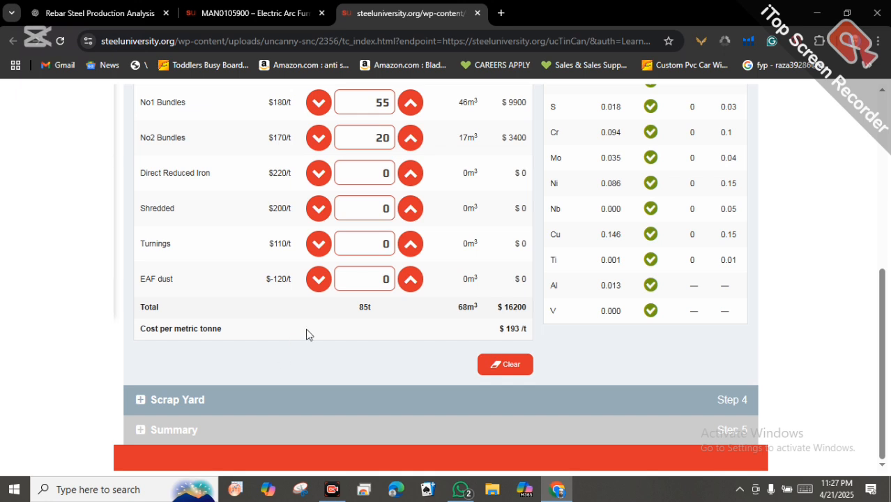
click(321, 393)
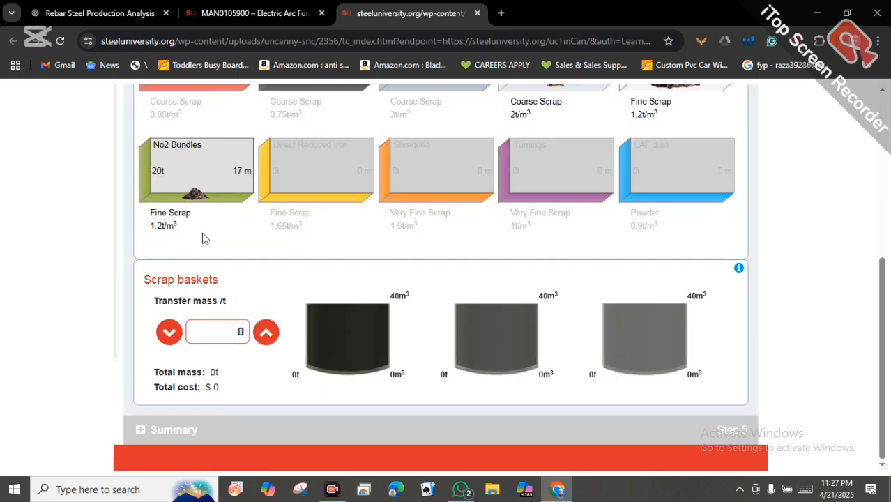
scroll(669, 210, up, 2)
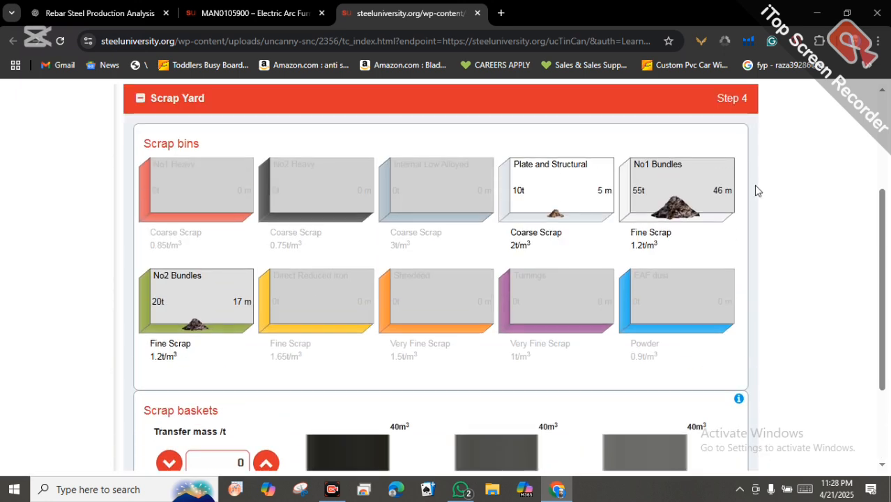
click(654, 202)
scroll(655, 203, down, 2)
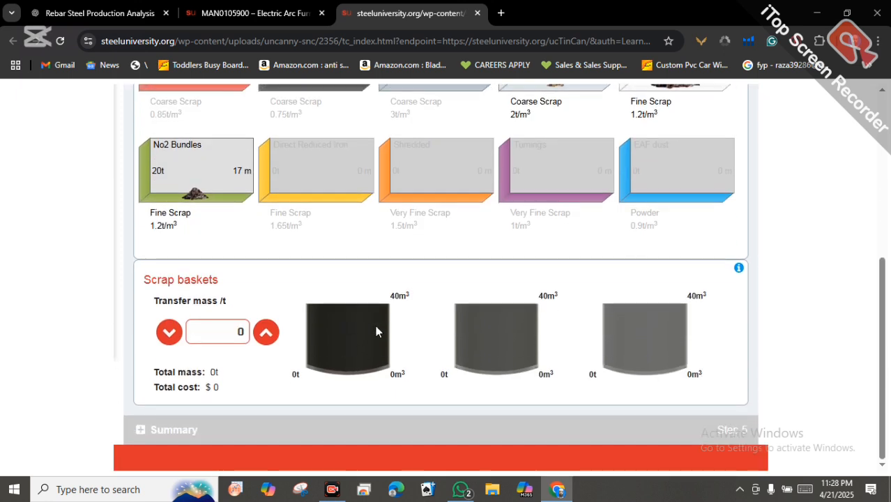
click(256, 335)
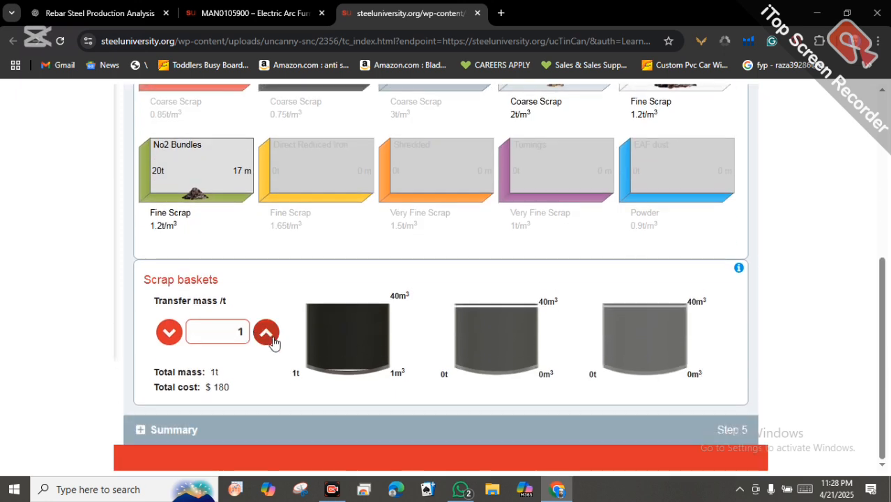
click(274, 341)
click(274, 341)
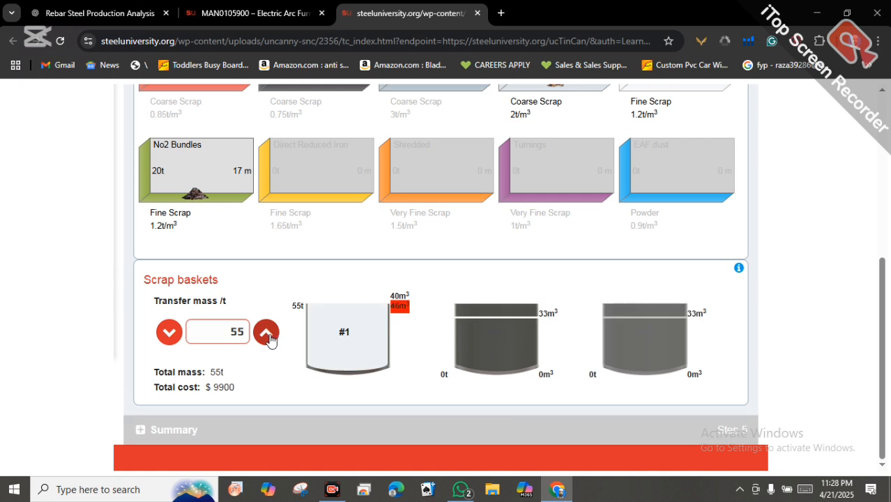
Step: Reduce the No1 Bundles transfer in the first basket to 45 t
click(169, 332)
click(169, 333)
click(169, 333)
click(169, 333)
click(169, 333)
click(169, 333)
click(169, 332)
click(169, 333)
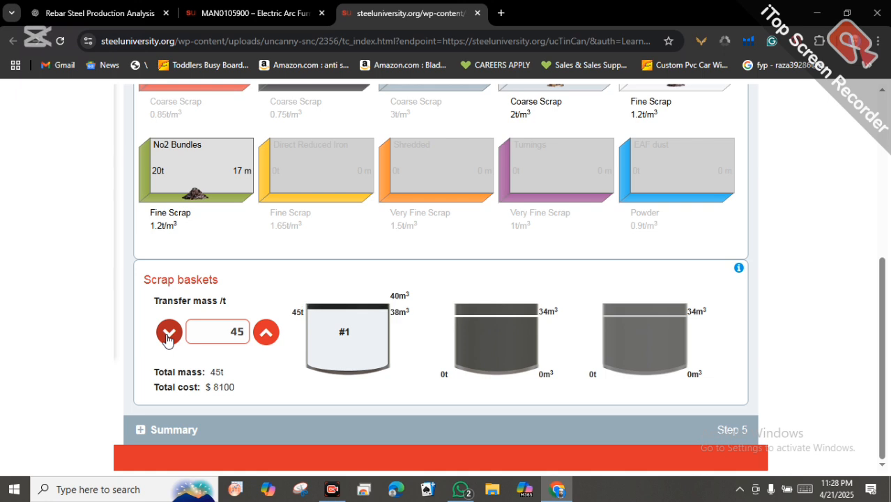
Step: Transfer 10 t of Plate and Structural scrap into the second basket
scroll(235, 240, up, 2)
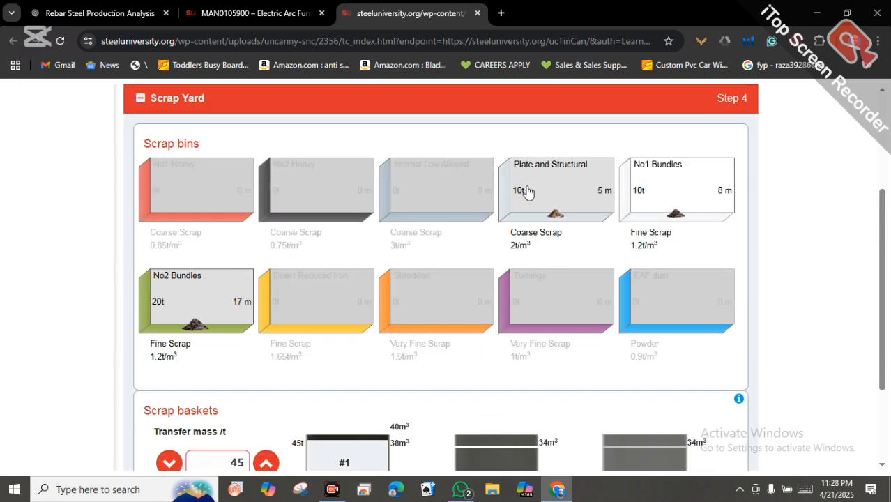
click(552, 199)
scroll(551, 199, down, 2)
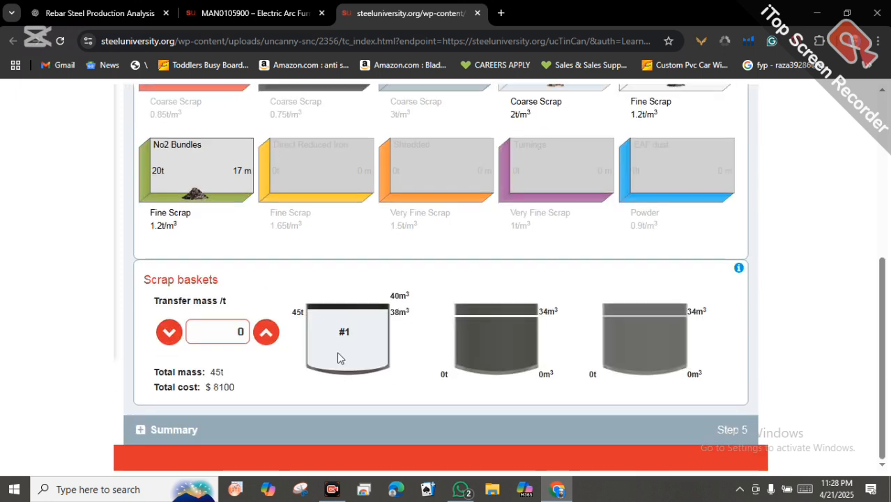
click(483, 343)
click(265, 333)
click(263, 336)
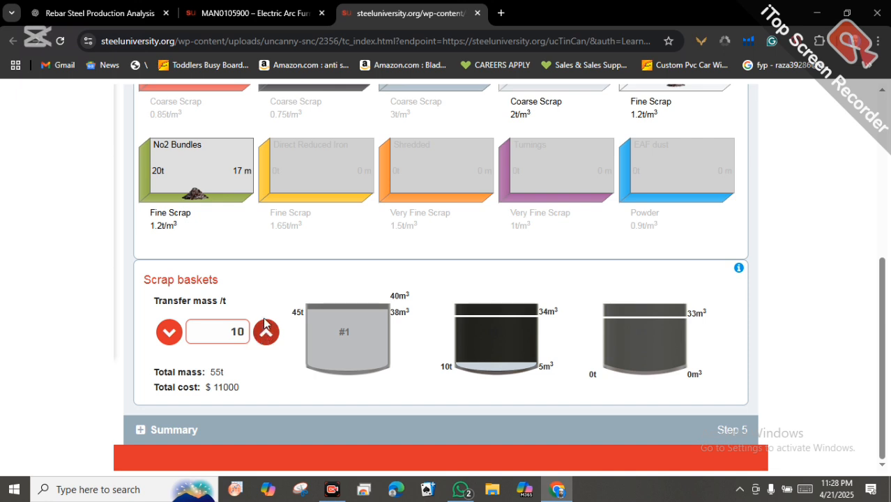
Step: Transfer 20 t of No2 Bundles into the second basket
scroll(236, 280, up, 2)
click(236, 281)
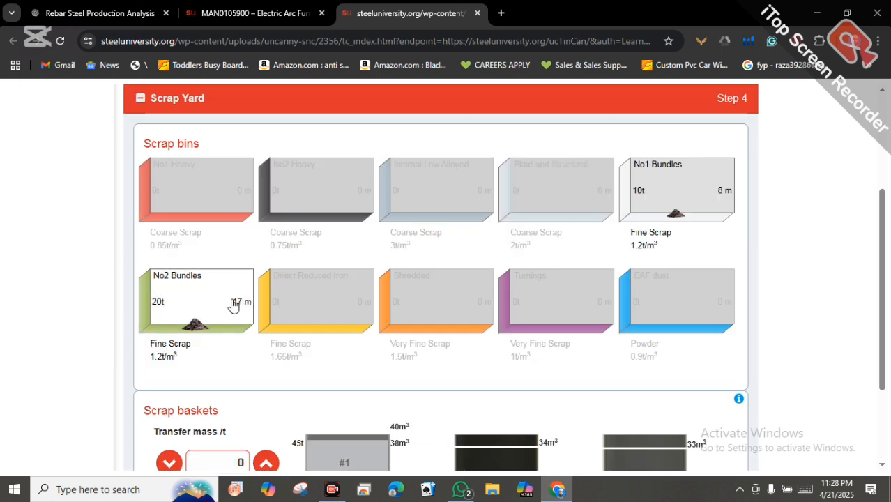
scroll(297, 417, down, 1)
scroll(297, 417, down, 1)
click(267, 333)
click(267, 335)
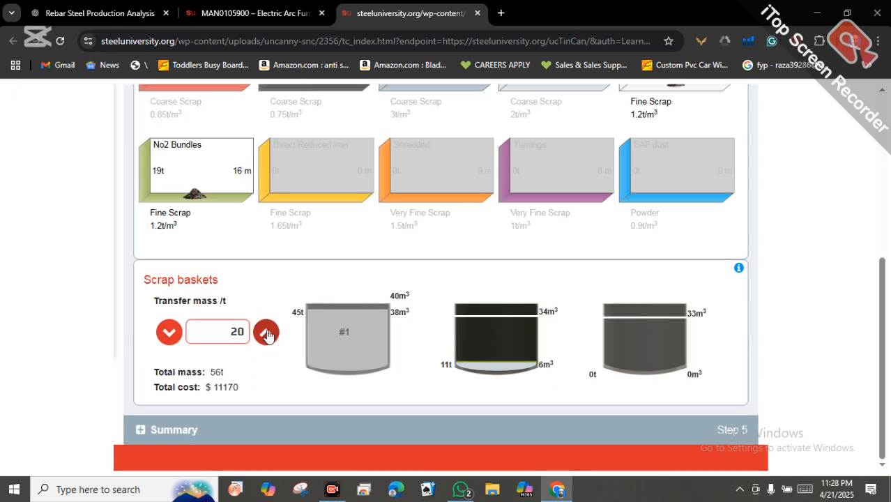
click(267, 334)
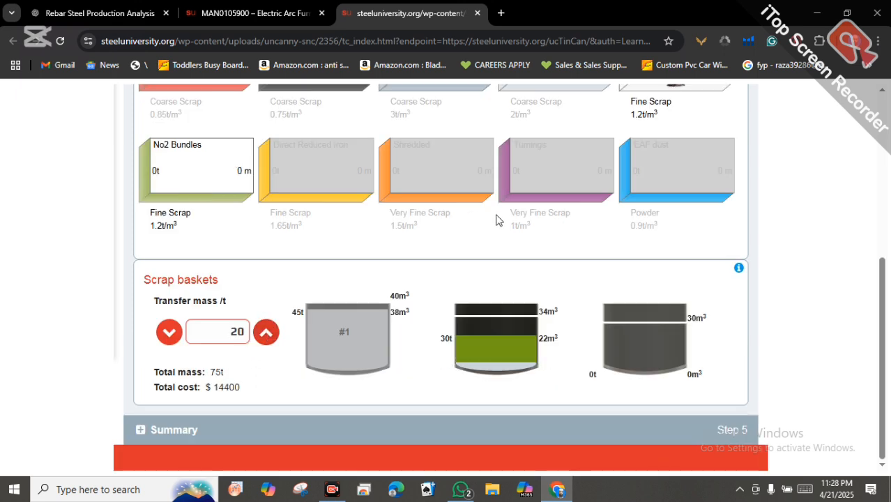
Step: Transfer the remaining 10 t of No1 Bundles into the second basket
scroll(524, 237, up, 1)
scroll(524, 237, up, 2)
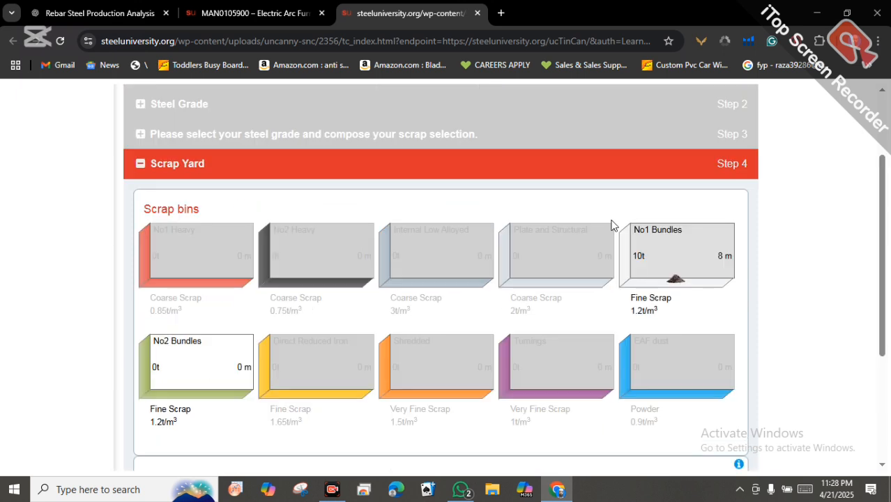
click(646, 279)
scroll(324, 317, down, 2)
click(269, 402)
click(266, 398)
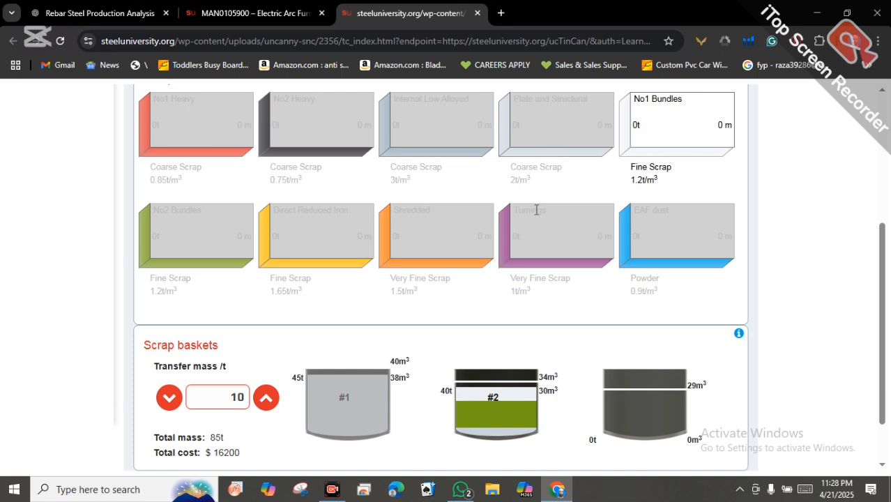
Step: Review the charge and composition in the Summary step and start the furnace simulation
scroll(523, 209, down, 1)
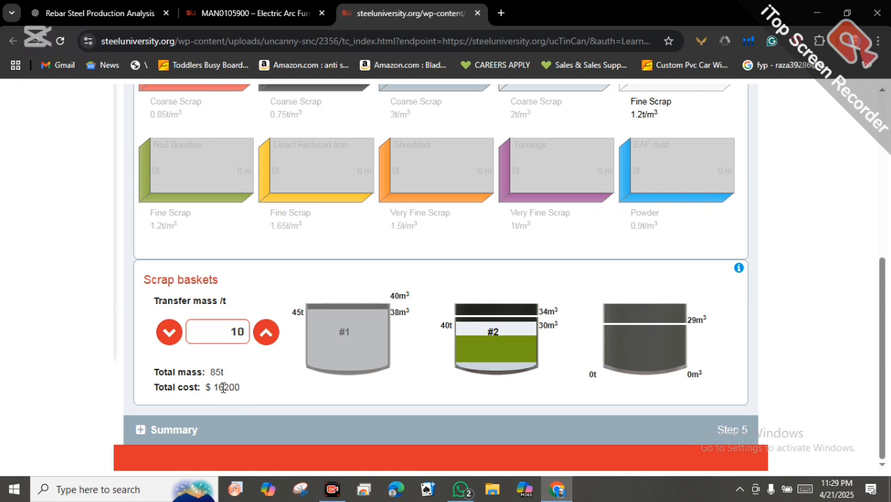
click(261, 431)
scroll(549, 252, up, 1)
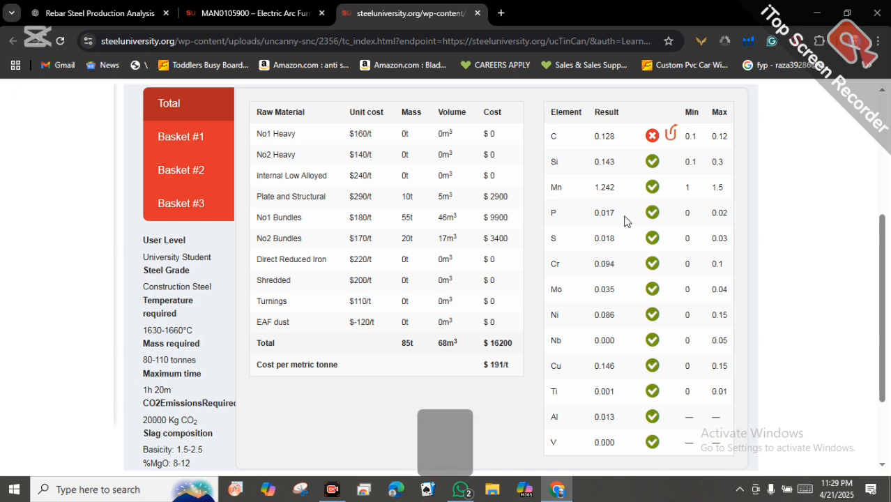
ctrl+scroll(625, 222, down, 3)
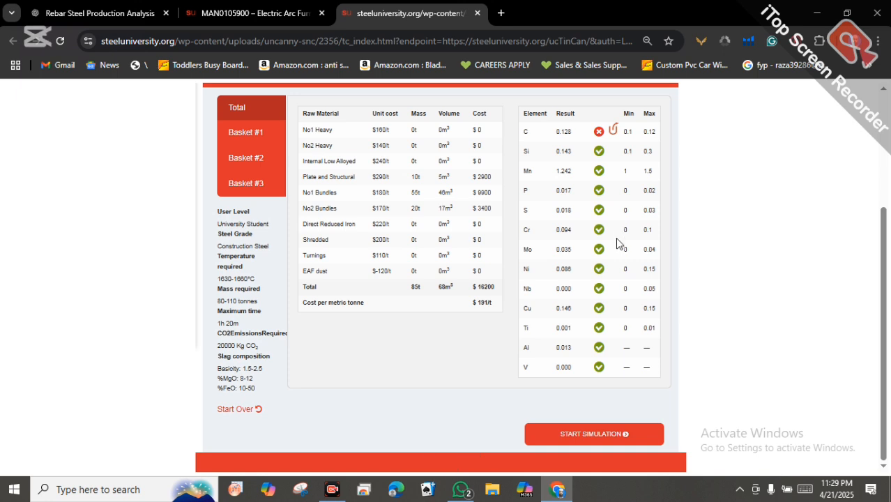
click(549, 443)
Step: Open the furnace controls and set the simulation rate to 16
scroll(549, 443, up, 1)
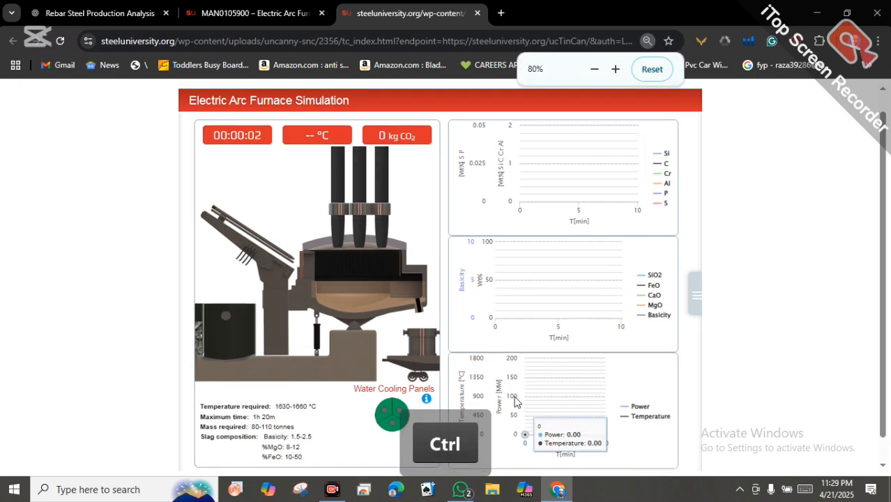
scroll(514, 401, up, 1)
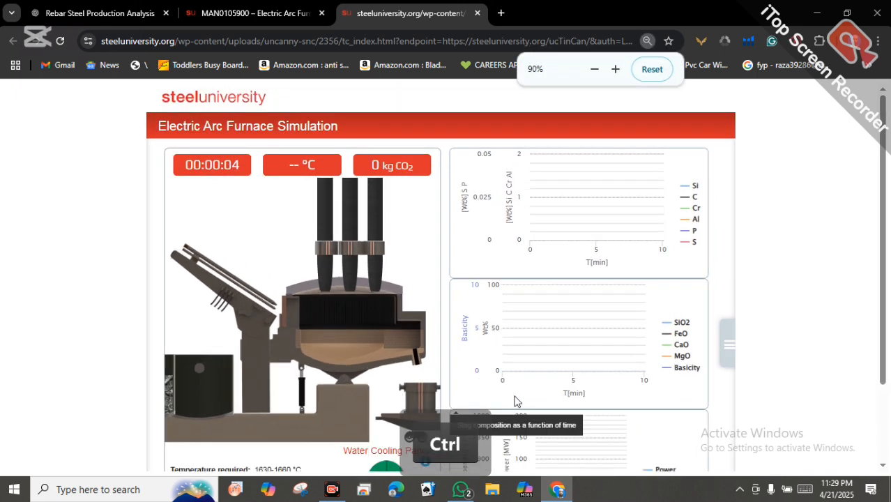
click(728, 360)
drag(447, 379, 449, 331)
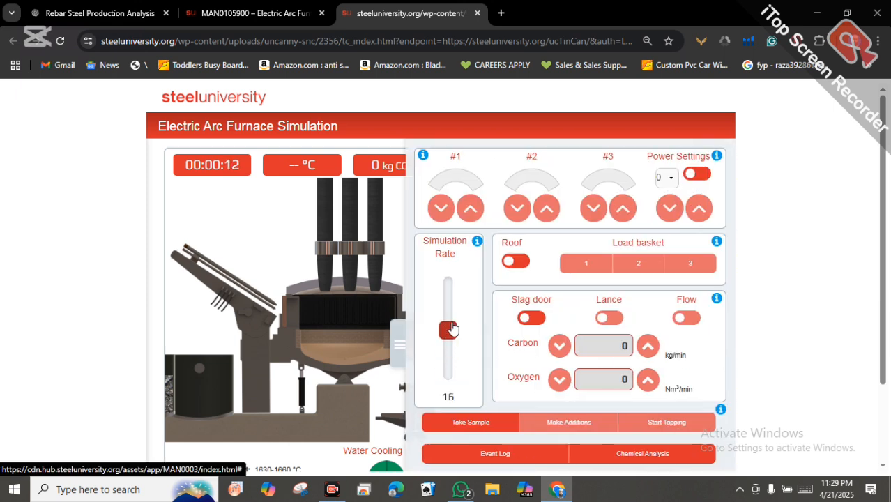
Step: Charge basket 1 into the furnace, opening the roof for loading and closing it again
click(516, 263)
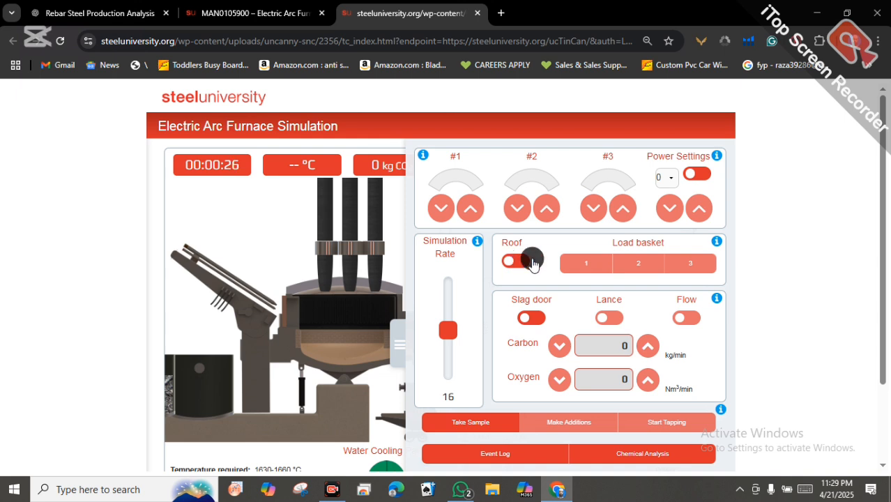
click(583, 269)
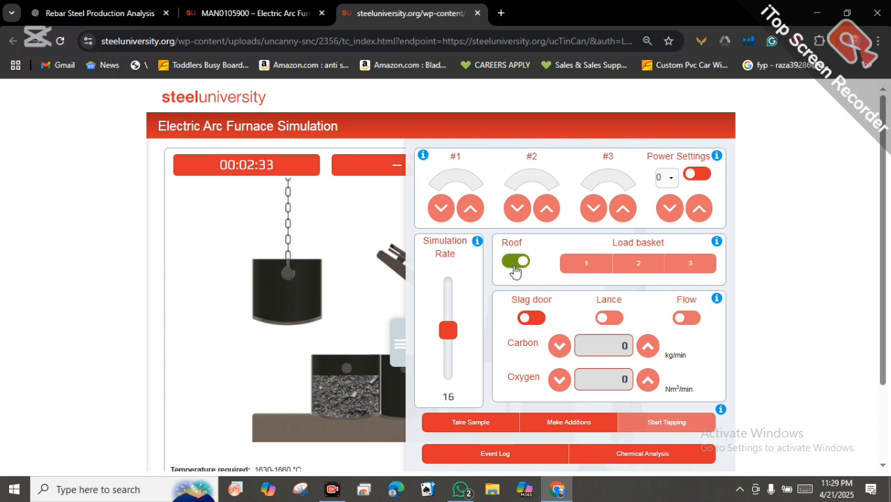
click(516, 262)
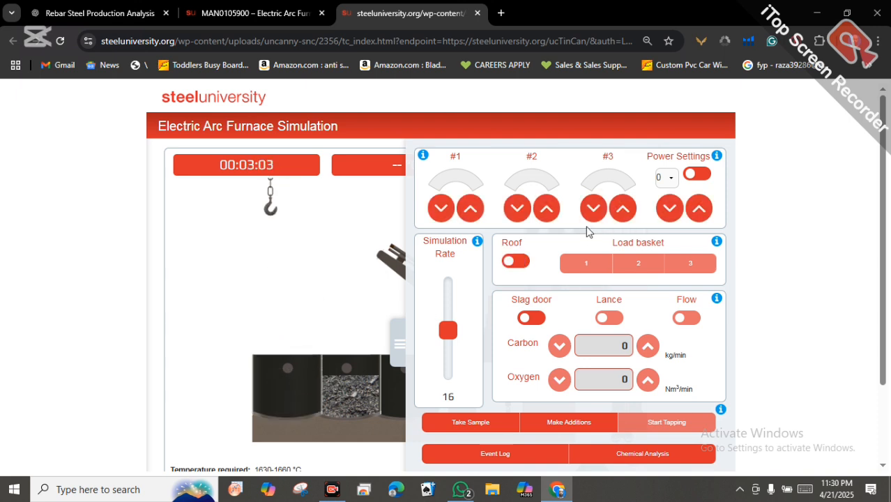
Step: Lower all three electrodes toward the basket 1 scrap, set the power to 90 MW and switch it on
click(670, 207)
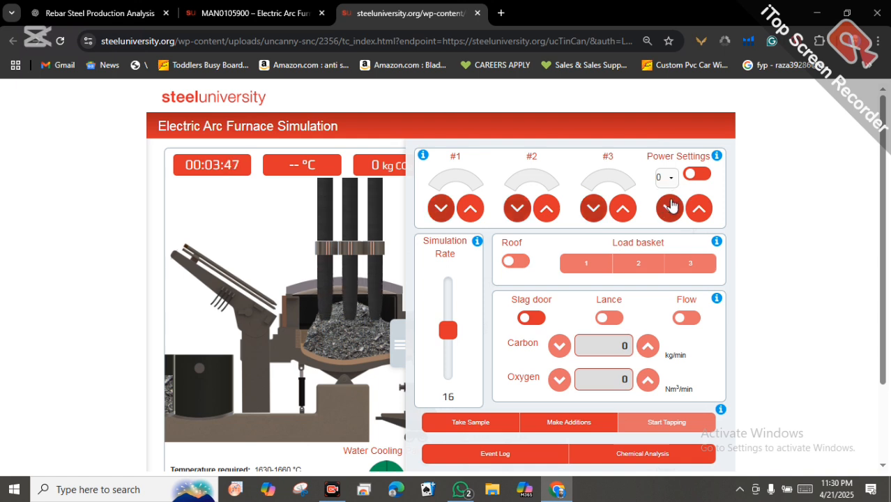
click(666, 177)
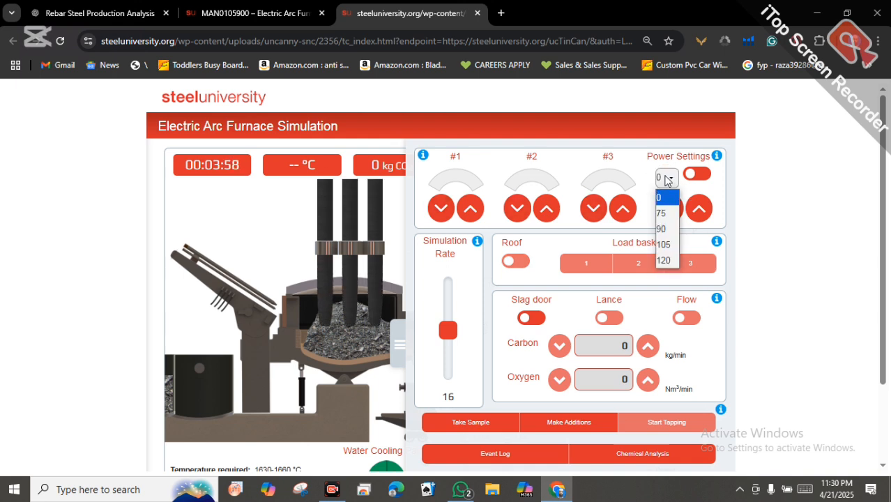
click(668, 228)
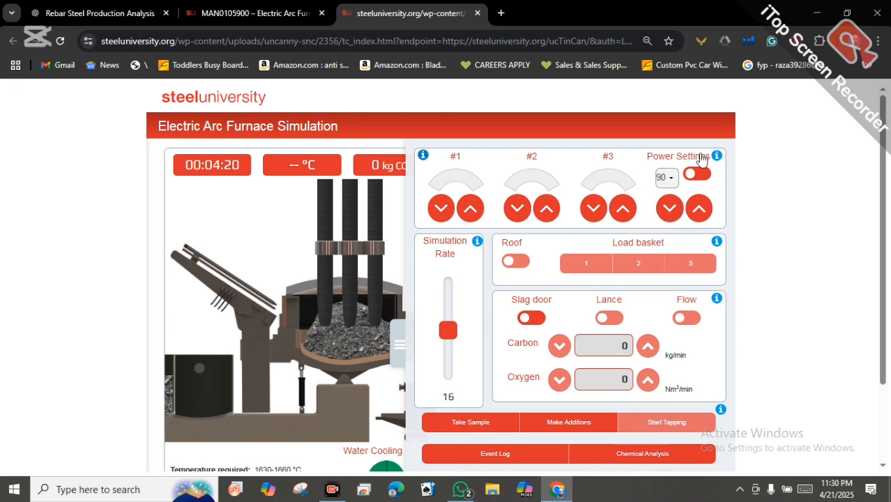
click(696, 174)
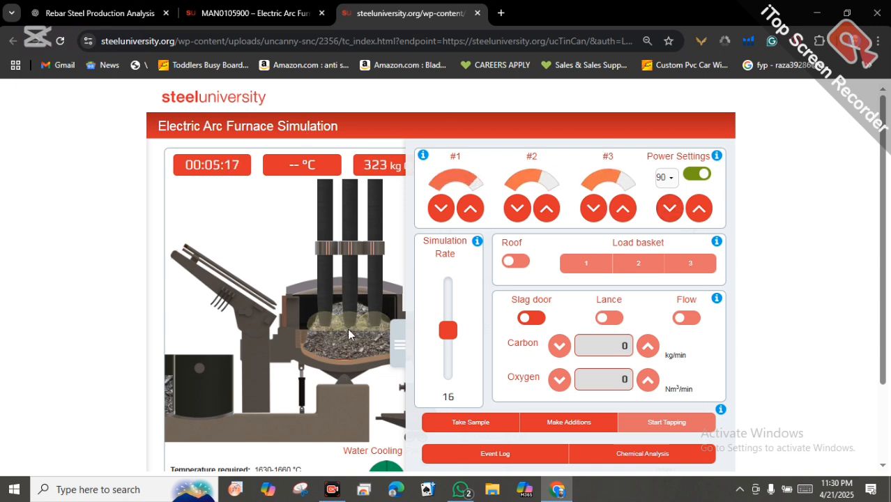
scroll(166, 351, down, 2)
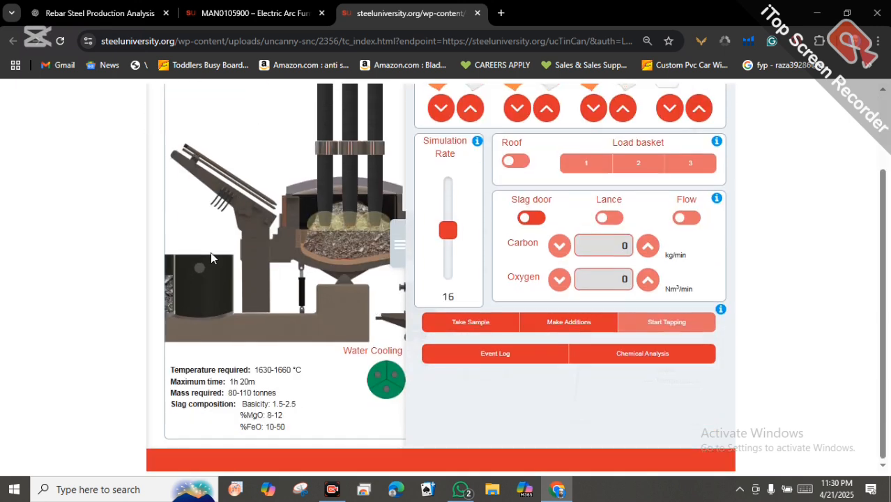
scroll(212, 251, up, 2)
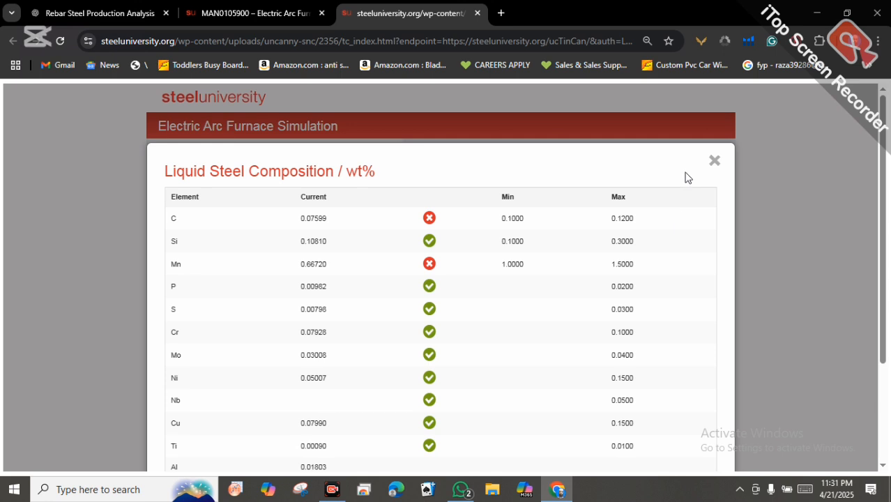
Step: Close the liquid steel composition table and lower all three electrodes further as the first basket's scrap melts down
click(709, 165)
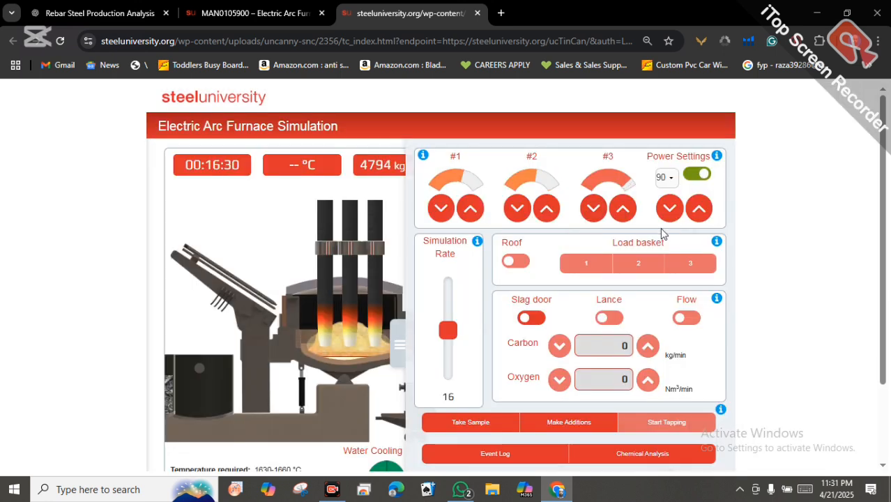
click(670, 209)
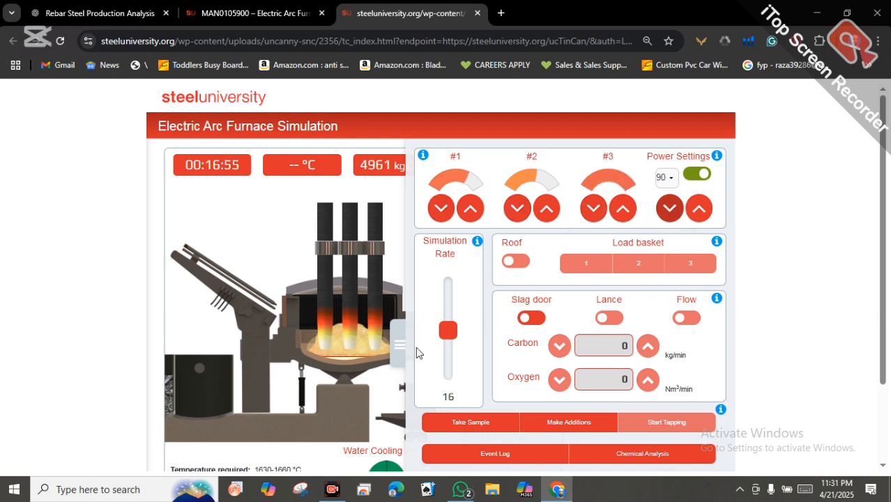
scroll(402, 418, down, 1)
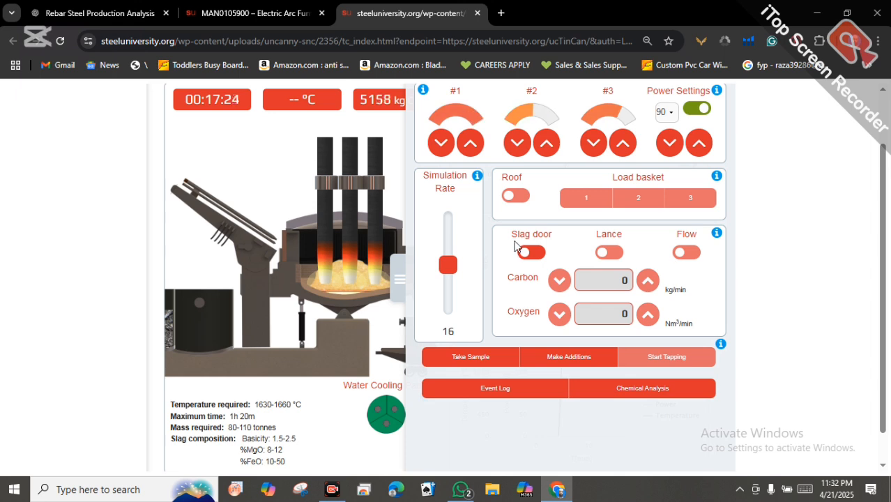
scroll(517, 238, up, 1)
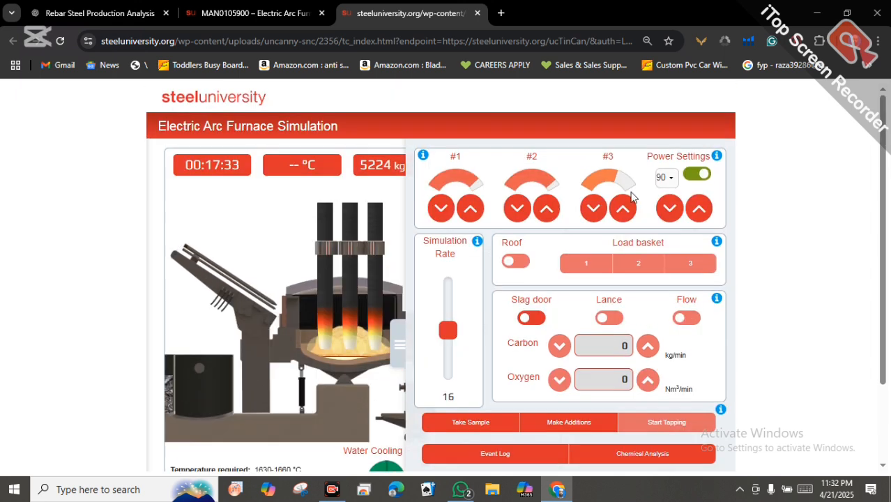
click(669, 210)
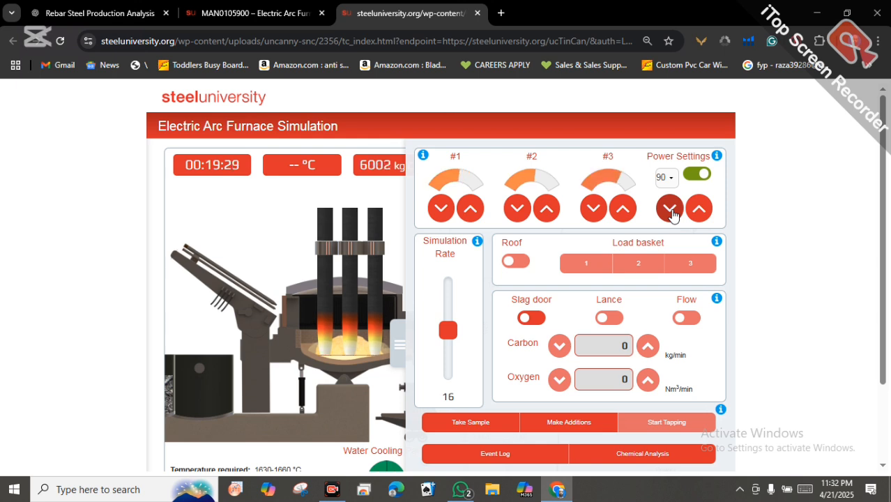
scroll(673, 214, down, 1)
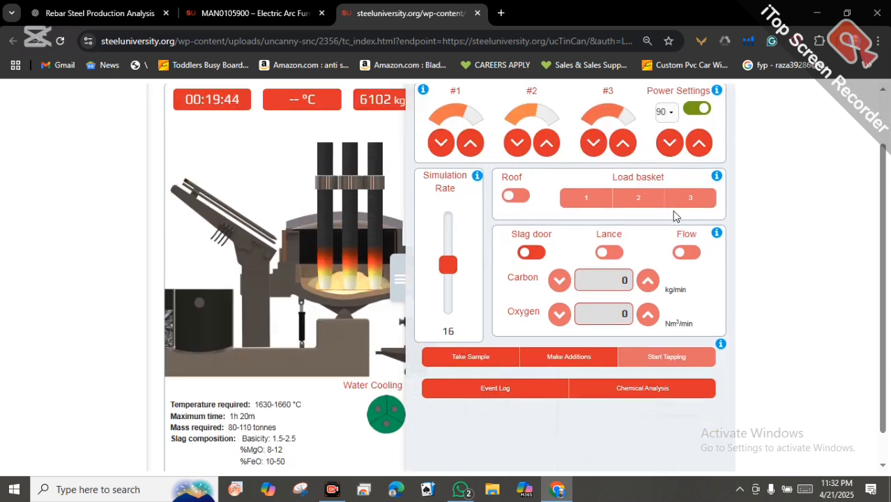
scroll(640, 294, up, 1)
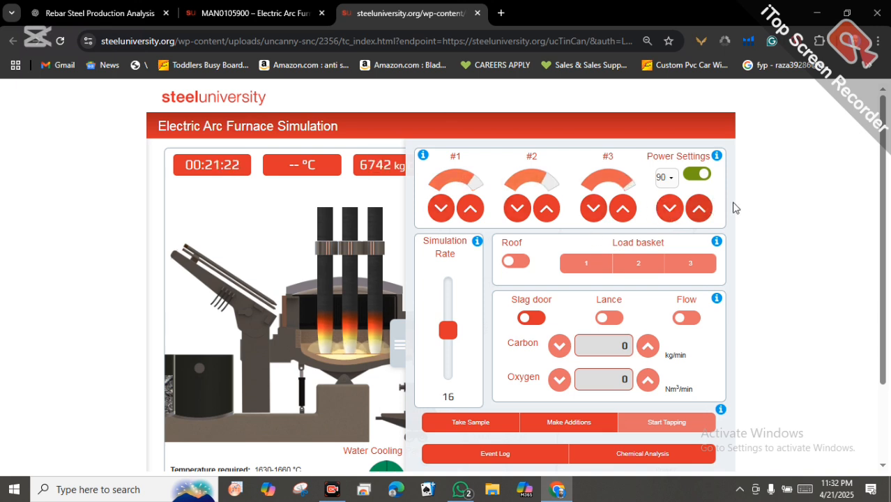
Step: Raise all electrodes clear of the furnace and charge basket 2, opening the roof for loading and closing it again
click(699, 209)
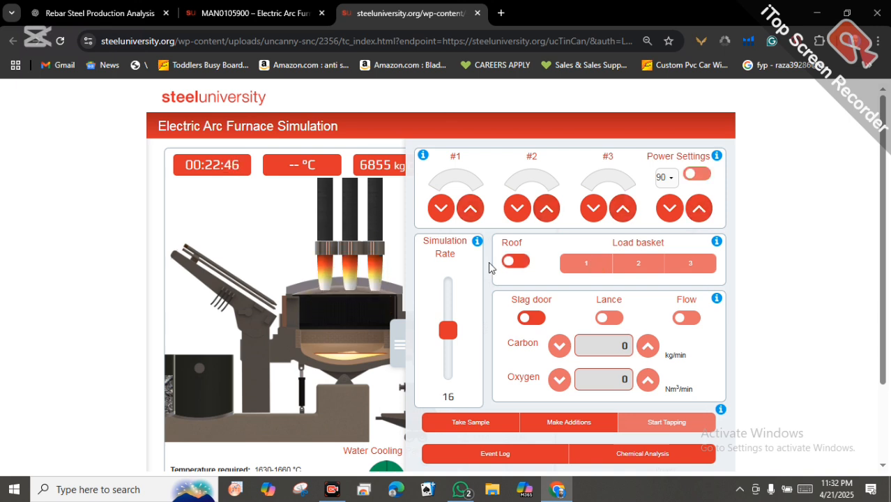
click(517, 263)
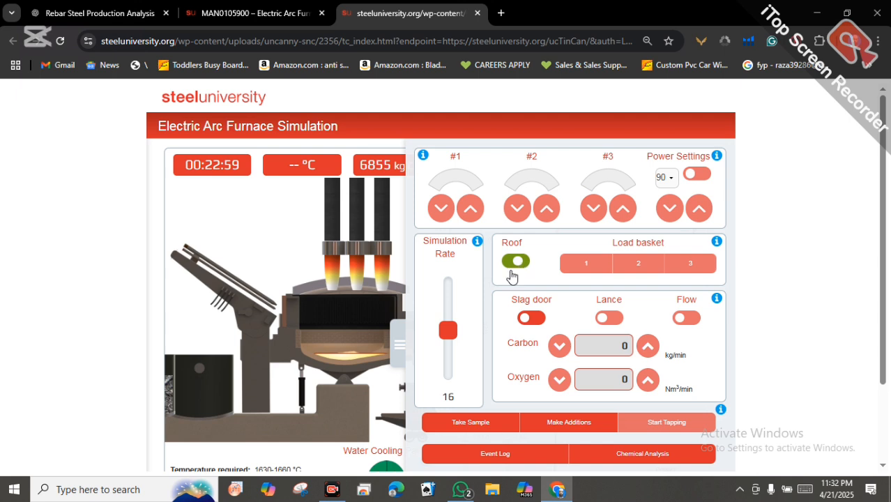
click(636, 265)
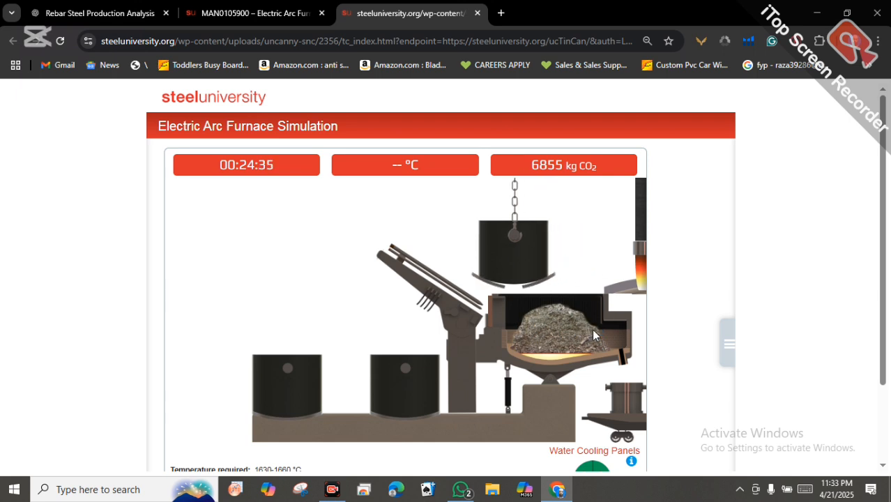
click(728, 343)
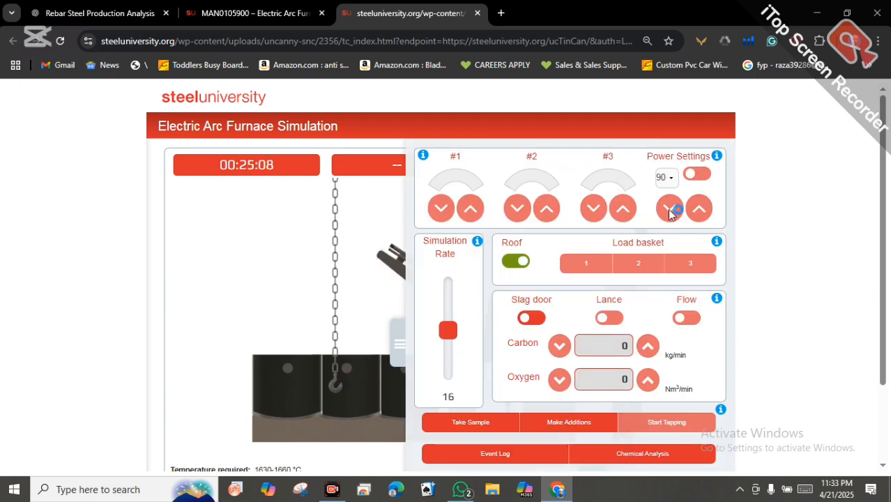
click(507, 268)
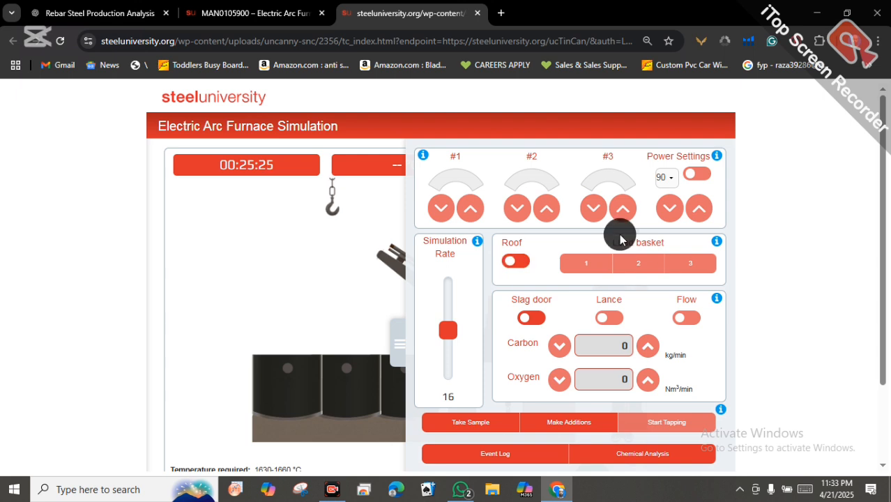
Step: Lower all three electrodes toward the basket 2 scrap and switch the 90 MW power back on
click(669, 209)
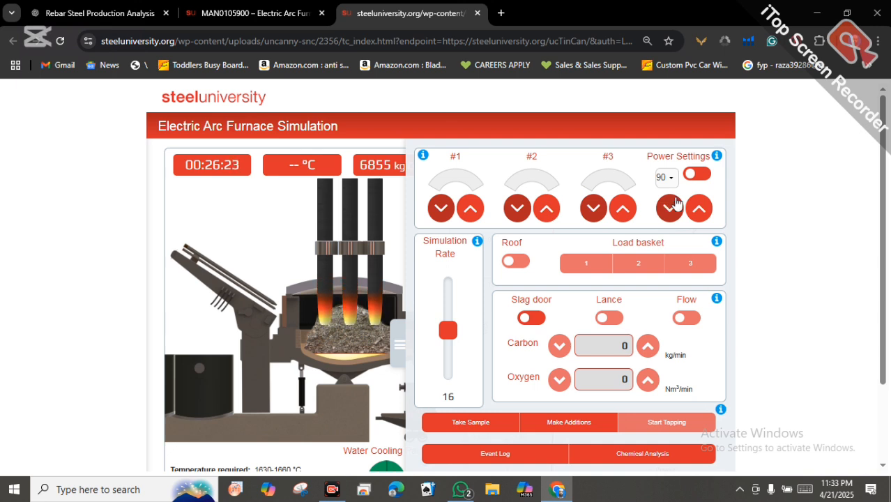
click(691, 175)
click(692, 176)
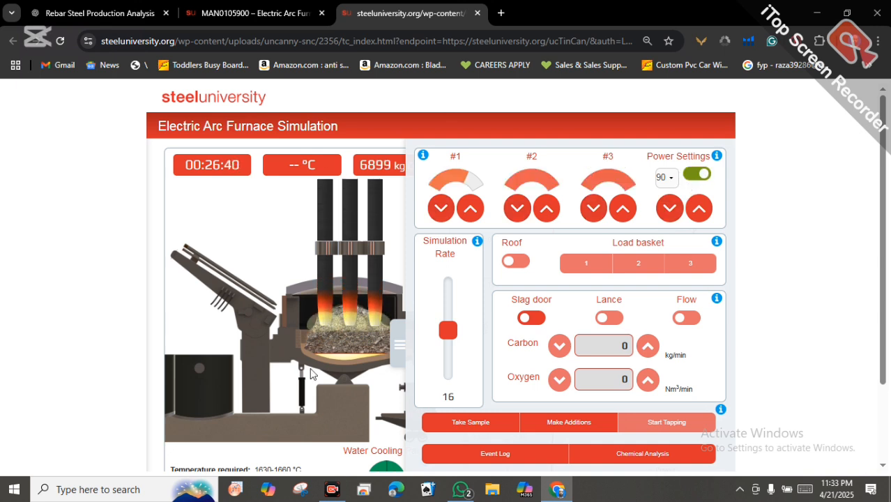
Step: Check the slag composition graph, return to the furnace controls and lower all three electrodes deeper into the basket 2 scrap
click(395, 360)
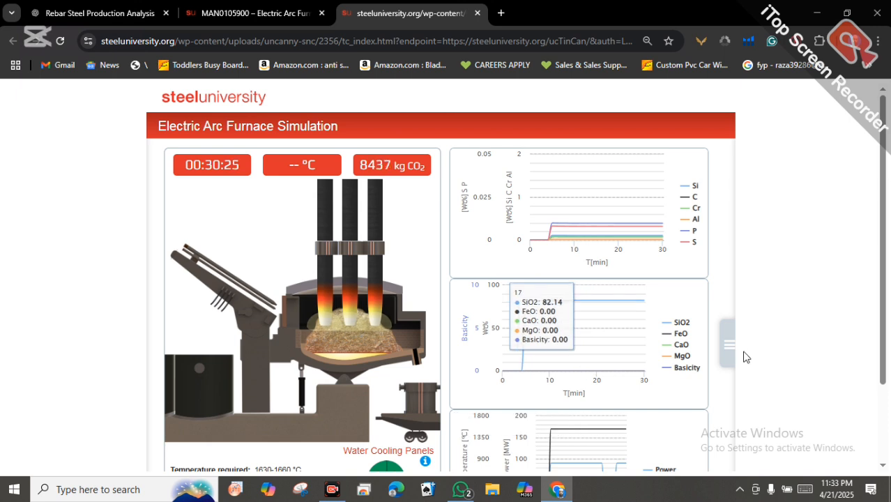
click(717, 347)
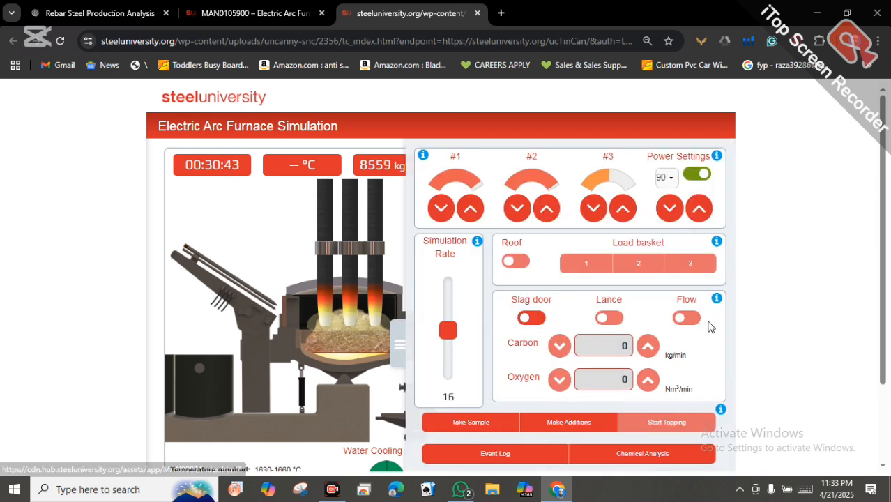
click(669, 209)
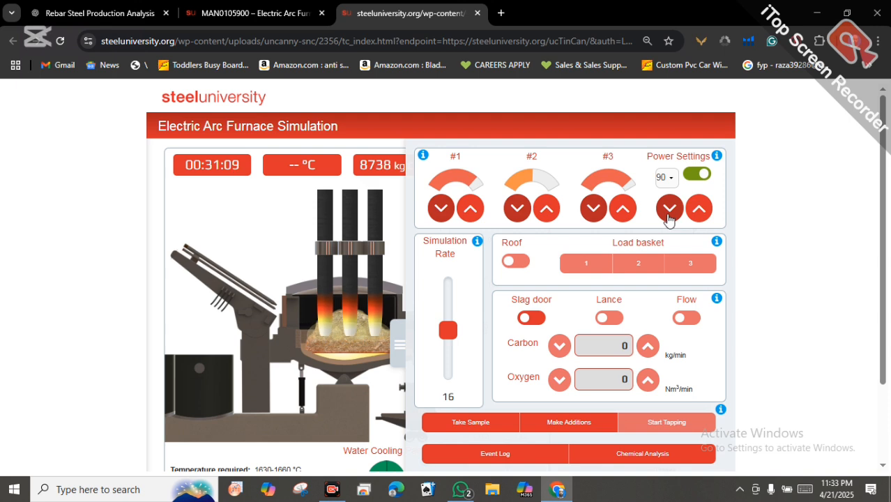
Step: Examine the slag composition graph over time while the second basket melts, returning to the furnace controls after each check
click(393, 348)
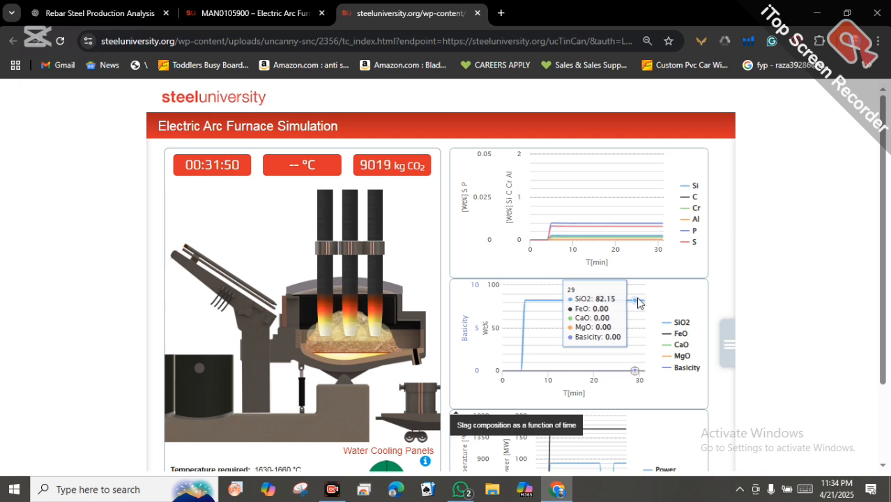
click(722, 350)
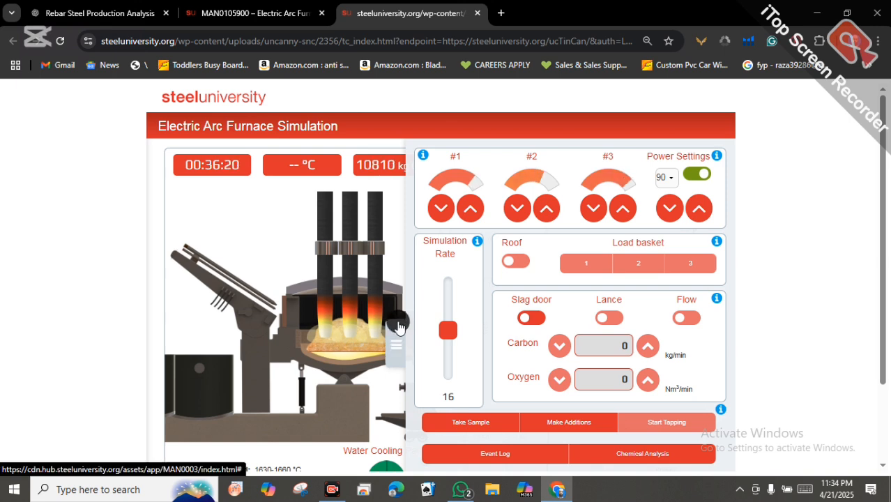
click(395, 342)
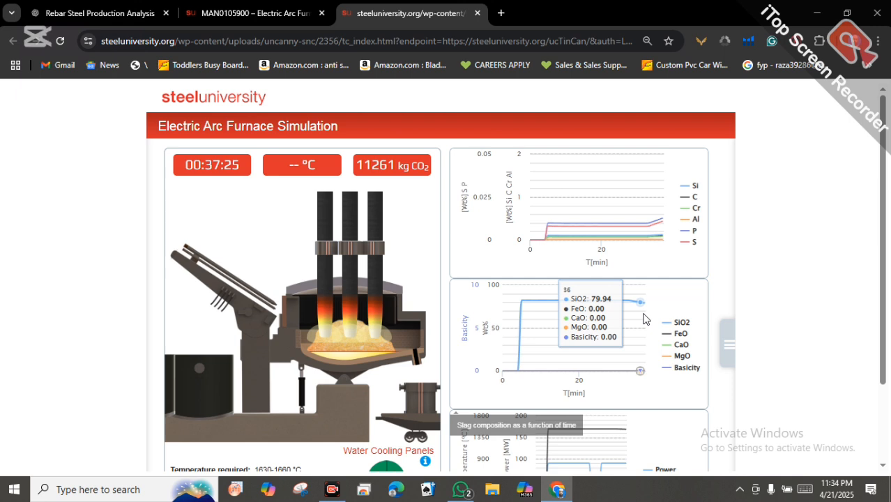
click(725, 349)
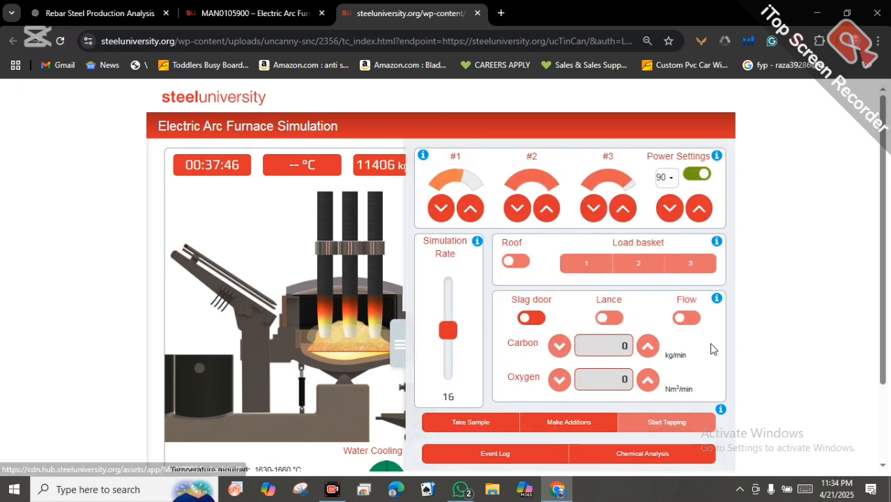
Step: Lower all three electrodes in stages toward the bath to melt the remaining basket 2 scrap
click(675, 212)
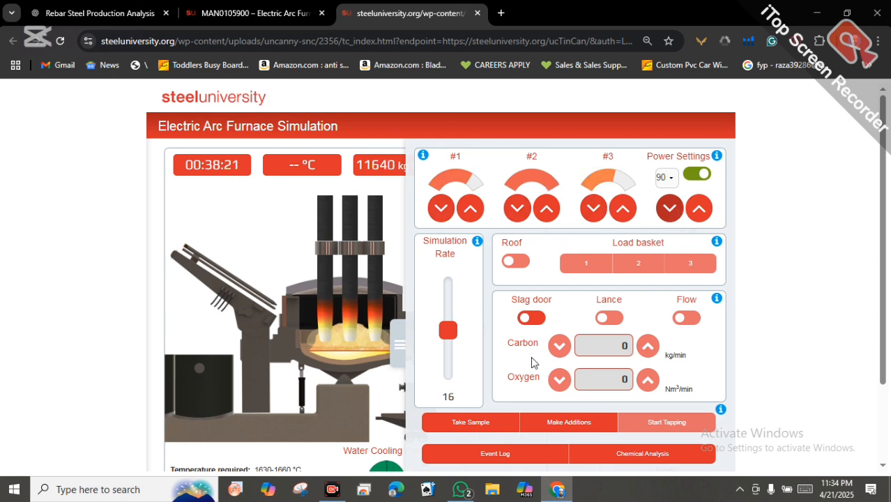
scroll(537, 369, down, 1)
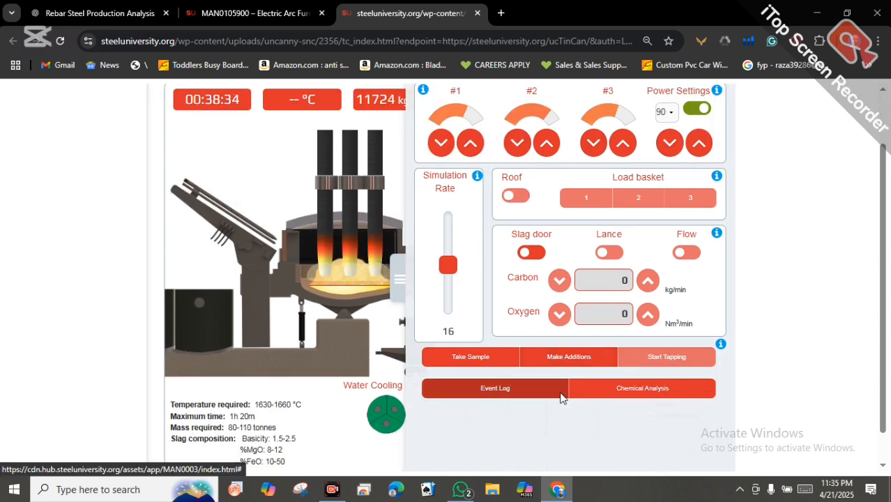
scroll(537, 286, up, 1)
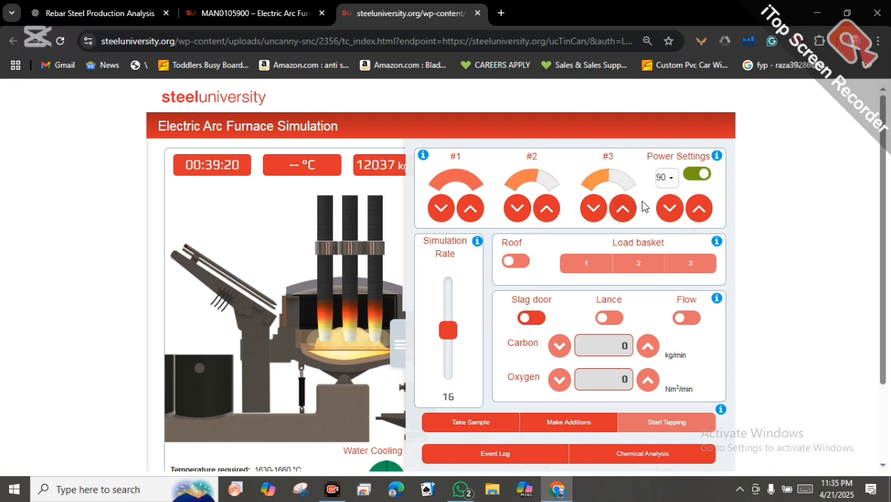
click(668, 212)
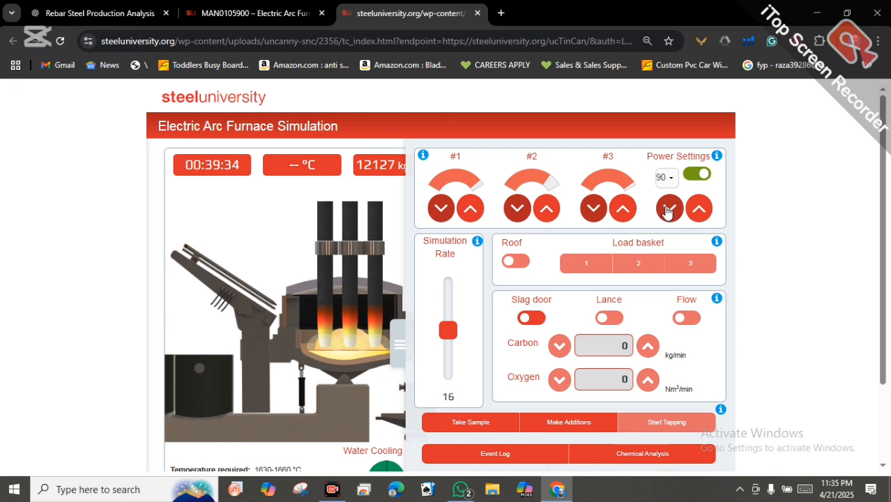
click(668, 212)
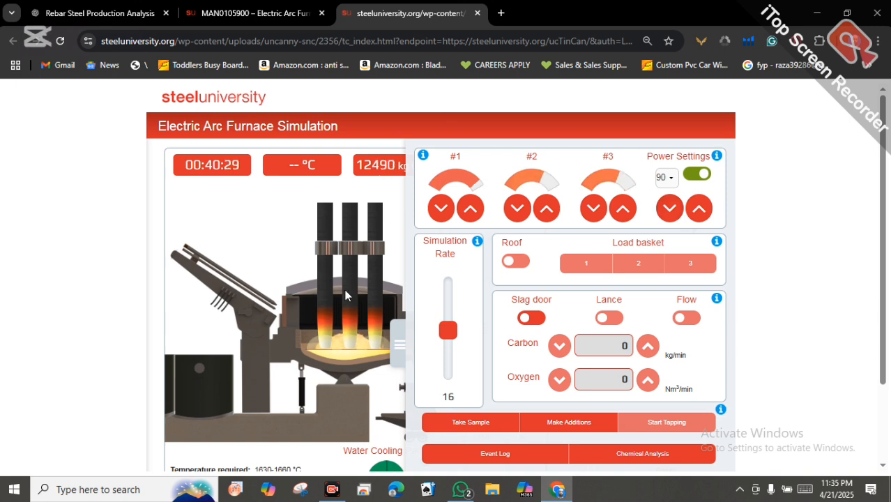
Step: Examine the steel composition, slag composition and power and temperature graphs for the melt
scroll(650, 210, down, 1)
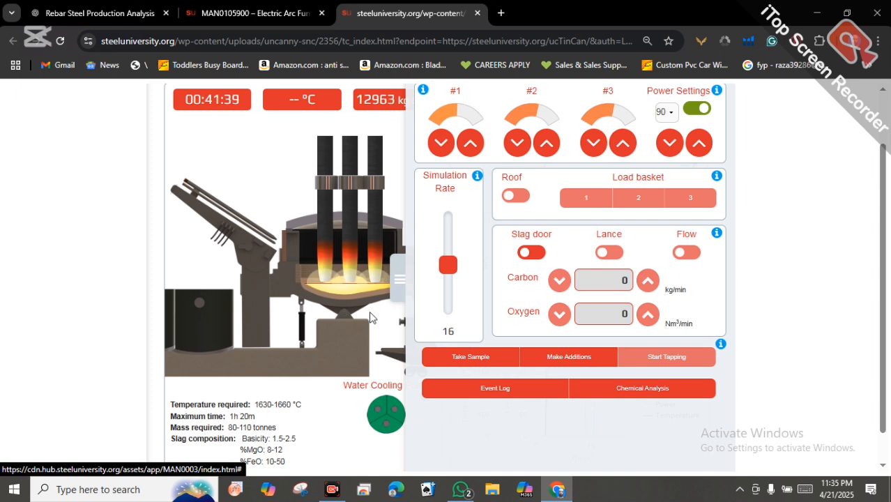
click(408, 279)
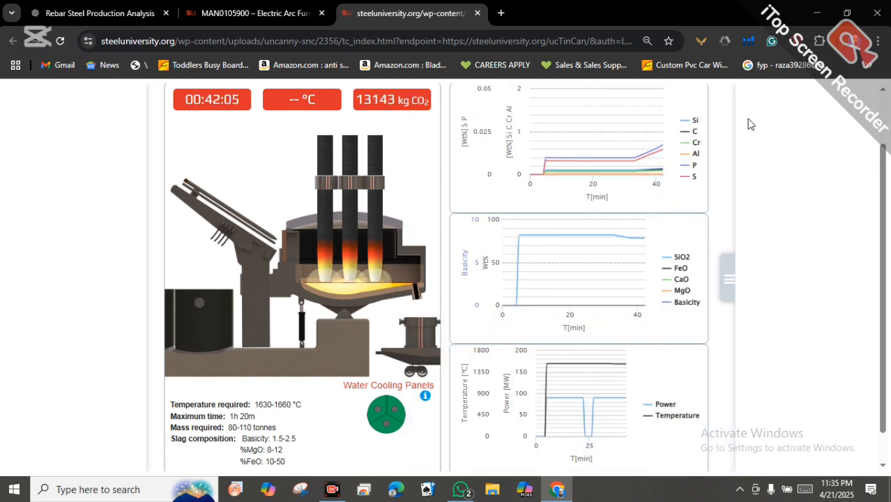
mouse_move(662, 174)
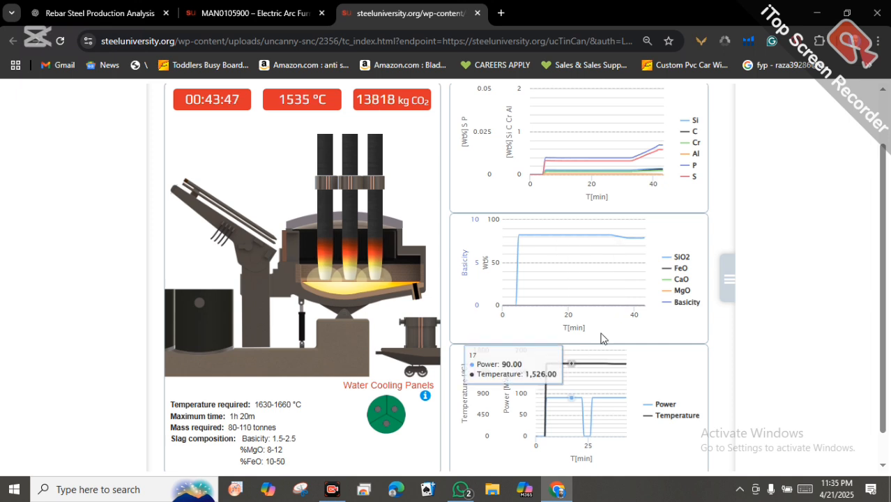
Step: Return to the furnace controls, open the additions list and set the lime mass to 850 kg
click(726, 281)
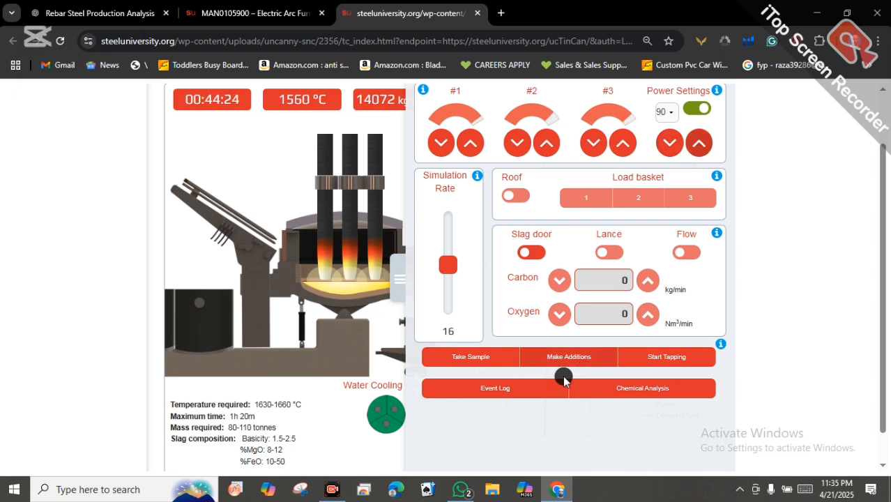
click(559, 353)
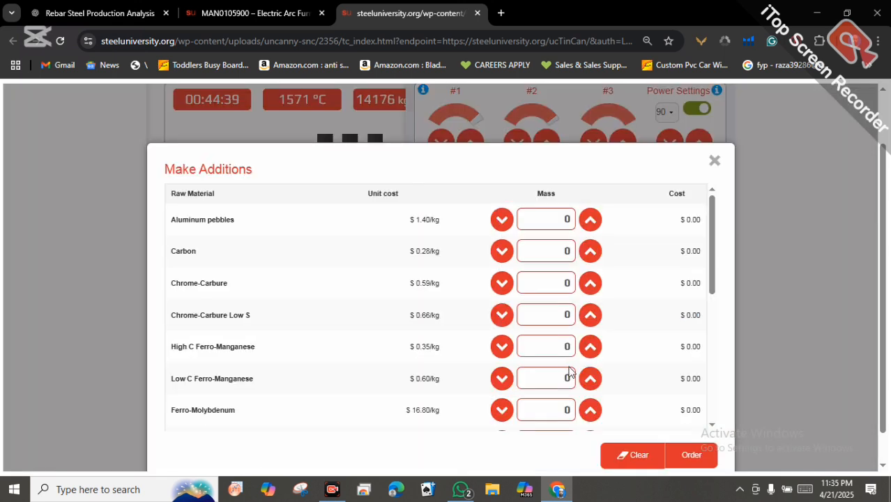
scroll(611, 398, down, 1)
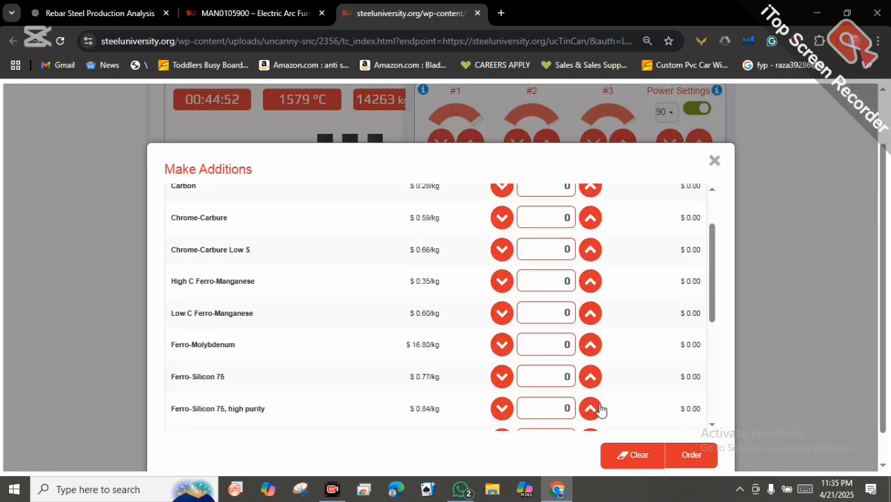
scroll(604, 418, down, 3)
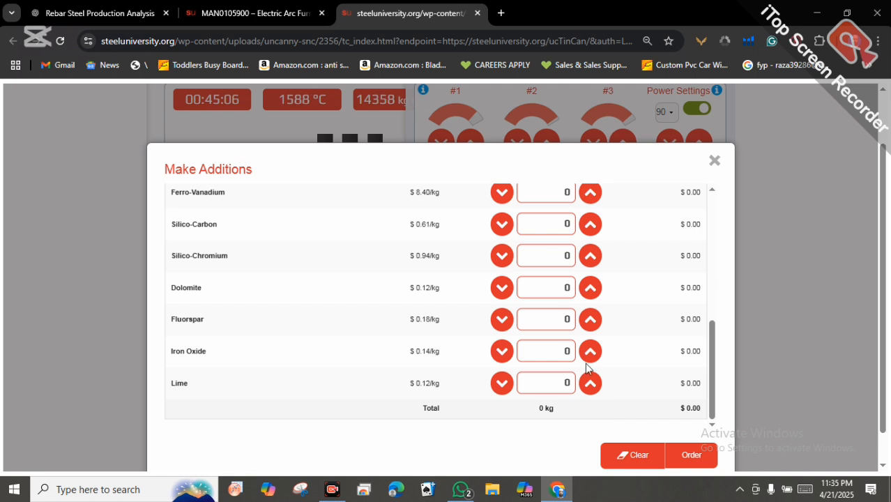
click(590, 383)
drag(590, 385, 589, 385)
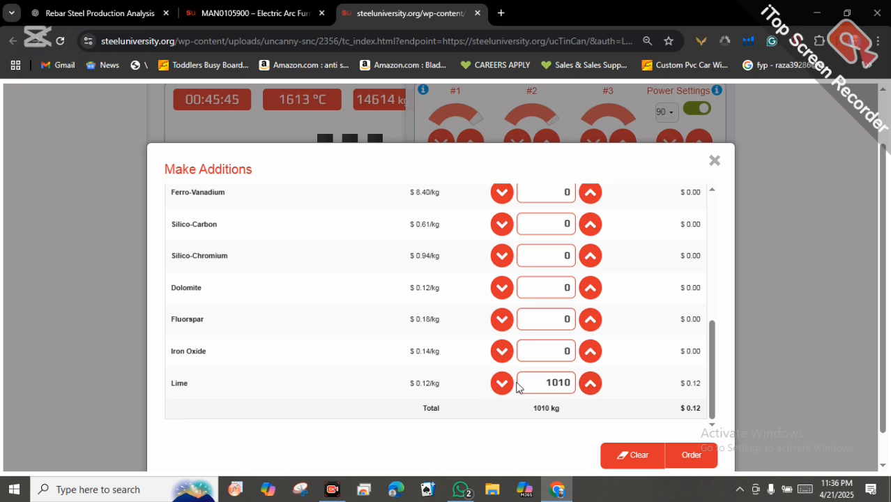
drag(505, 388, 505, 388)
click(590, 385)
click(591, 387)
click(591, 385)
click(591, 386)
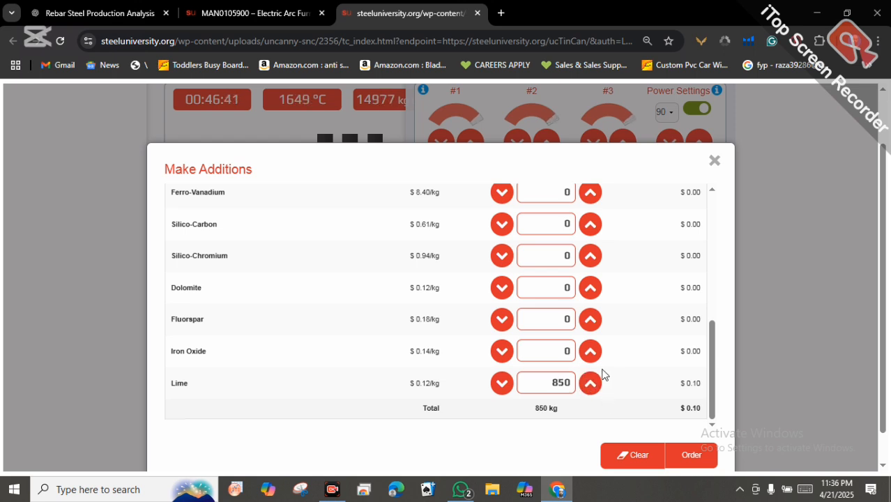
Step: Close the additions list without ordering and raise all three electrodes slightly above the bath
scroll(714, 159, down, 1)
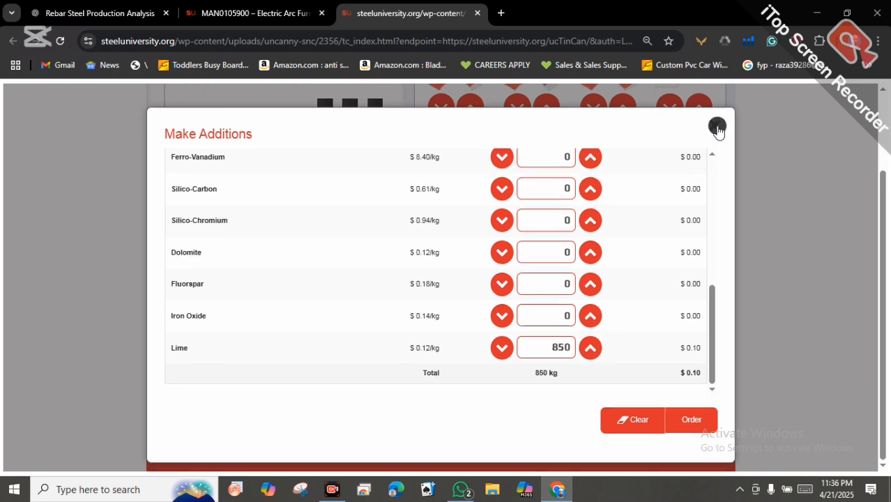
click(715, 128)
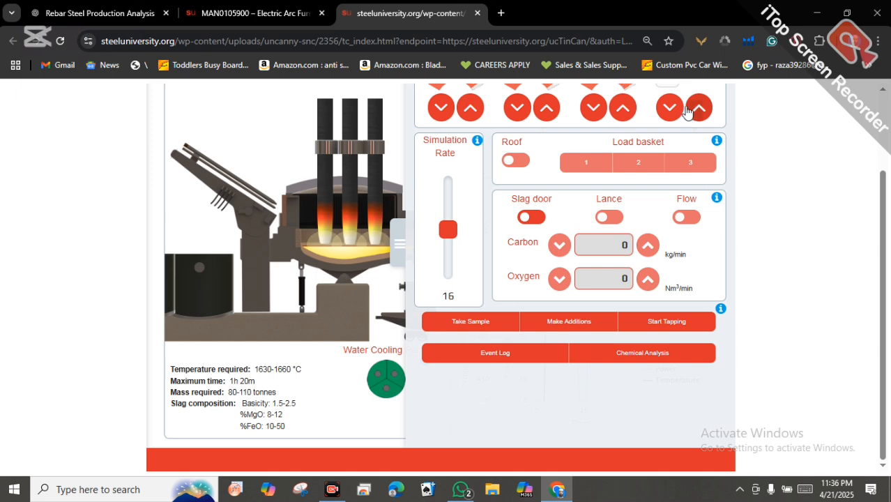
click(696, 110)
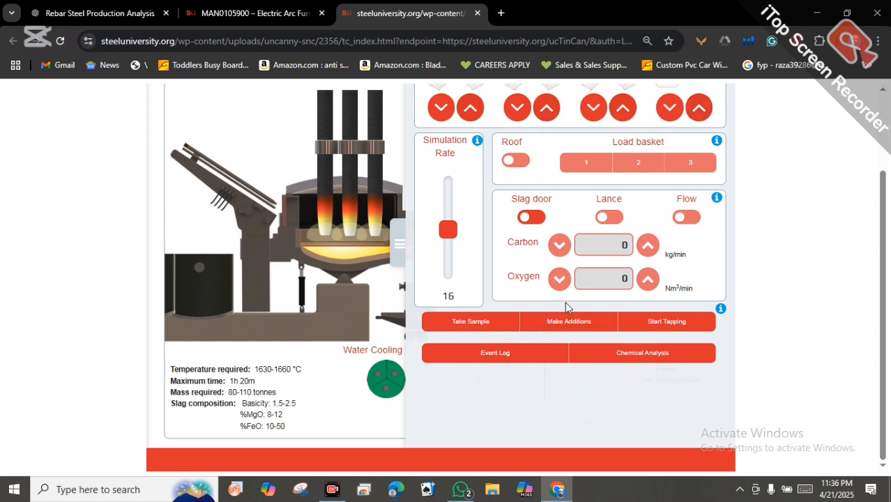
Step: Reopen the furnace additions and set iron oxide to 700 kg and lime to 970 kg
click(563, 321)
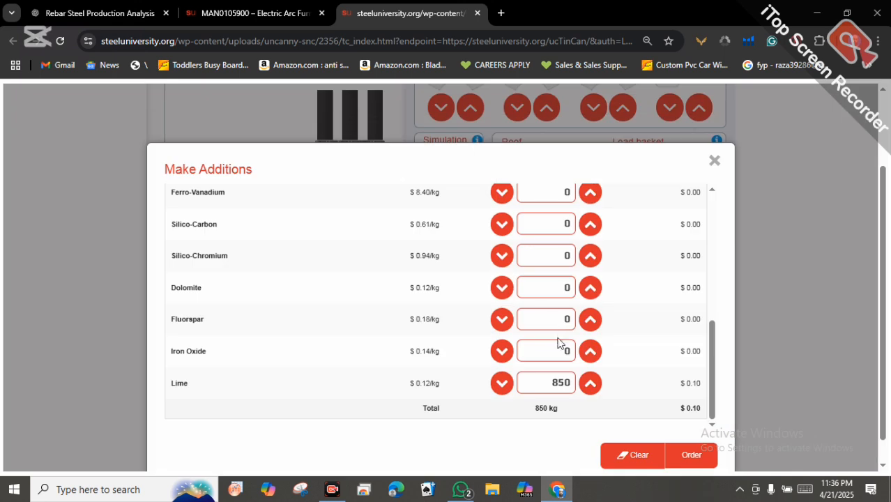
click(590, 352)
click(590, 352)
click(590, 352)
click(589, 352)
click(590, 352)
click(589, 353)
click(589, 352)
click(589, 353)
click(589, 353)
click(590, 353)
click(591, 384)
Step: Add 30 kg of fluorspar and 780 kg of dolomite to the furnace additions and place the order
click(589, 319)
click(590, 320)
click(586, 291)
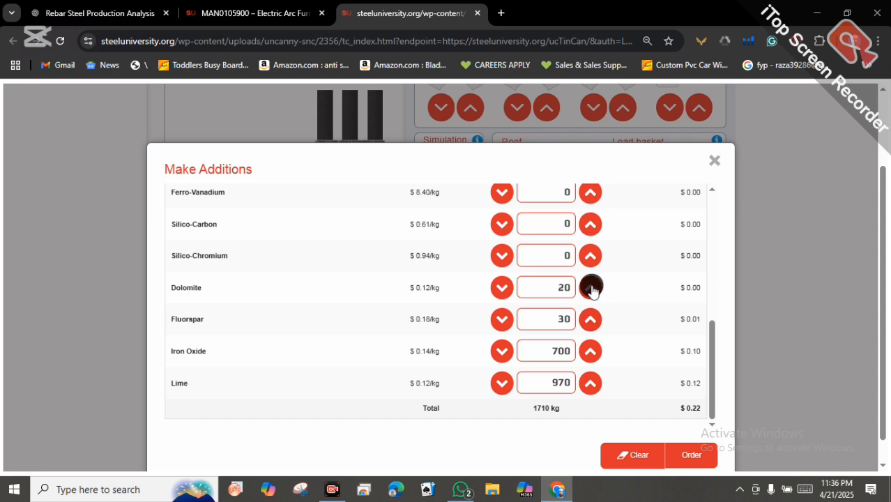
click(591, 290)
drag(591, 290, 590, 291)
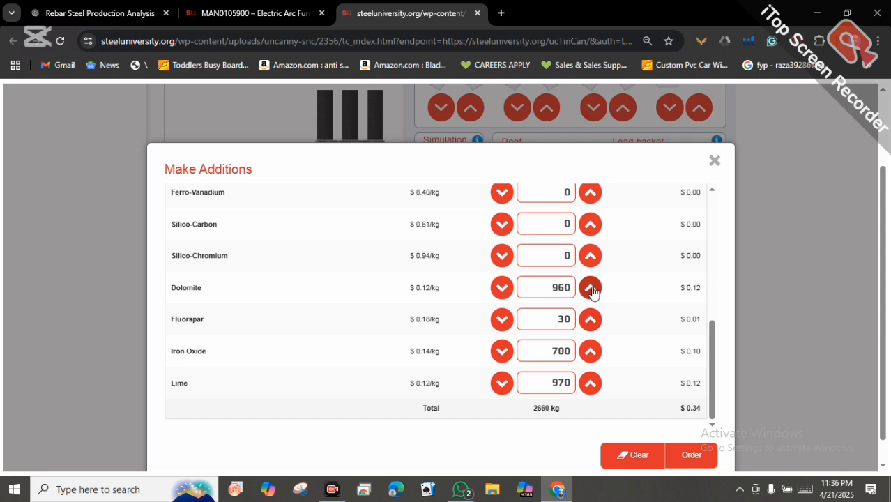
click(501, 289)
drag(501, 296, 501, 297)
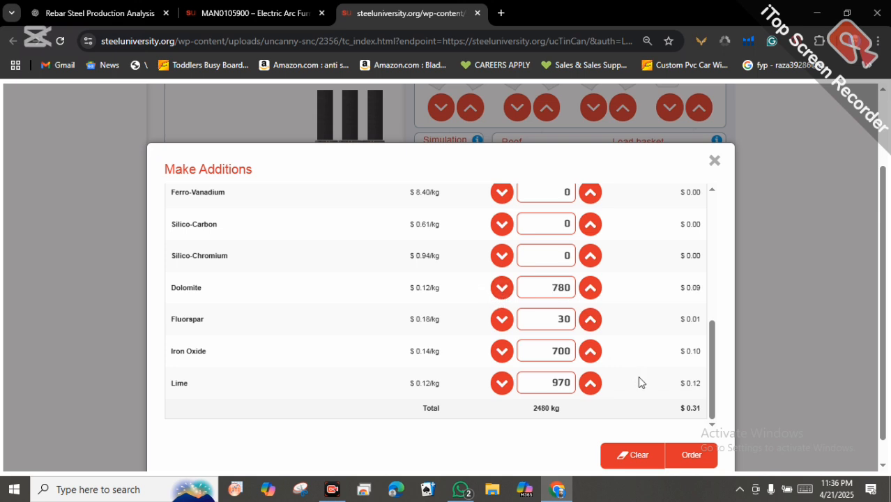
scroll(649, 394, down, 1)
click(692, 429)
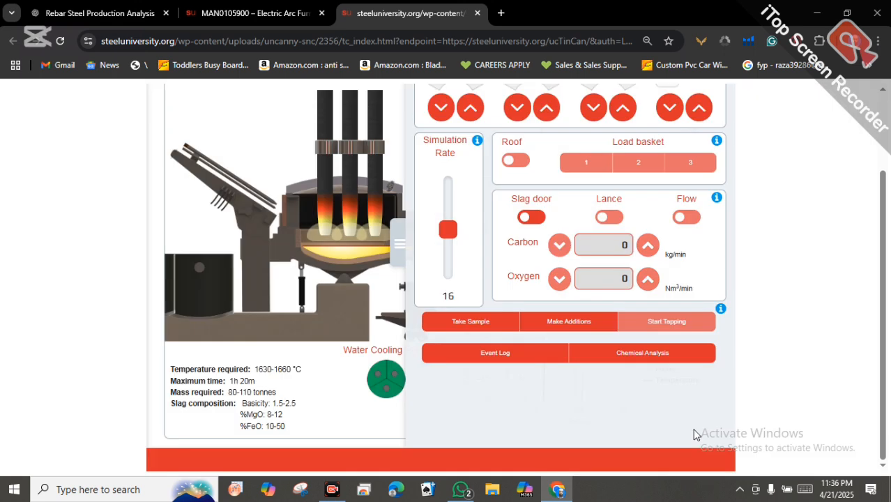
Step: Lower all three electrodes back to the bath and check how the additions change the slag composition graph
scroll(676, 415, up, 3)
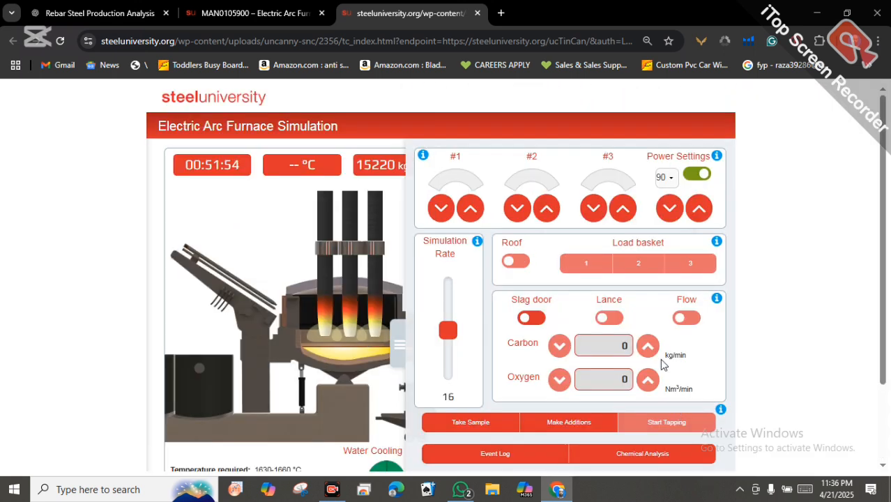
click(666, 216)
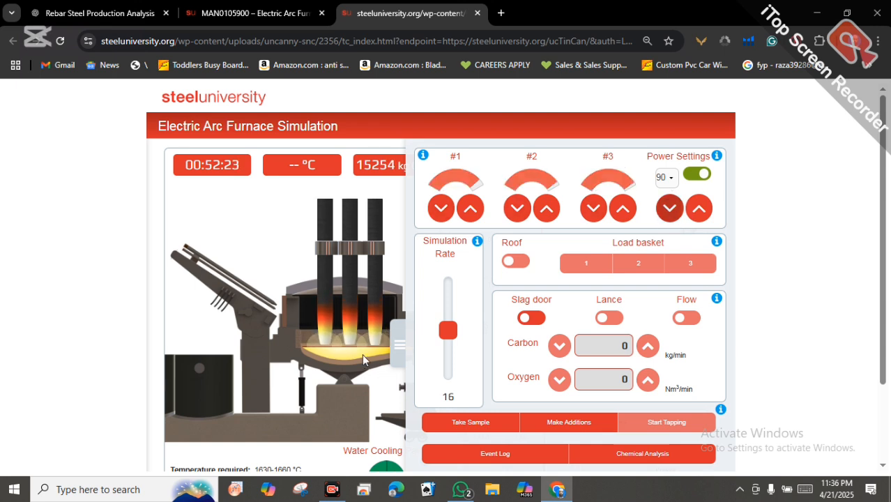
click(398, 349)
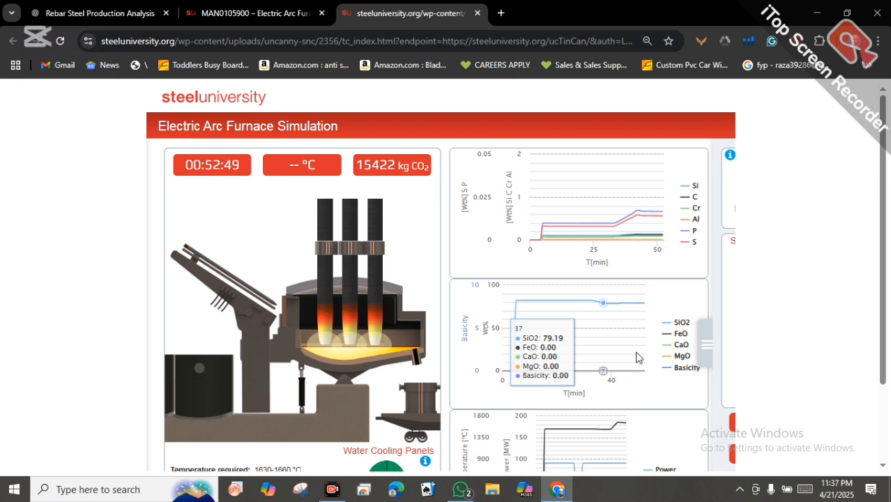
scroll(637, 358, down, 1)
scroll(662, 425, down, 1)
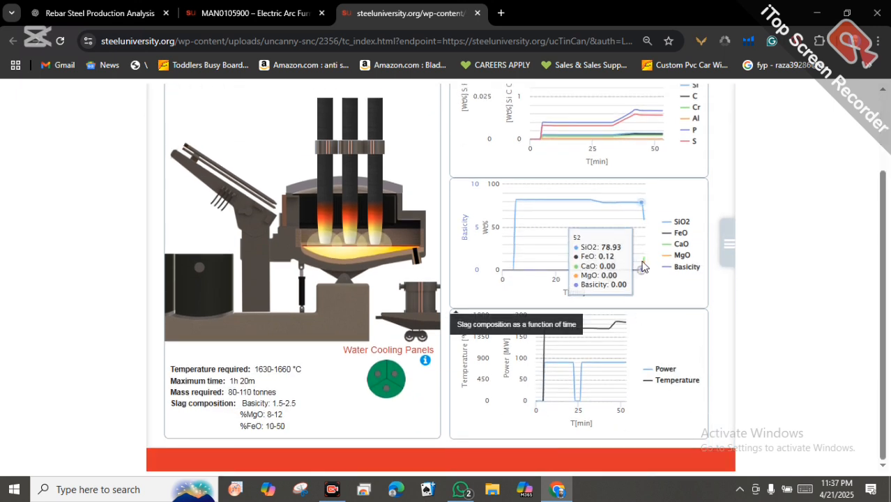
scroll(680, 327, up, 3)
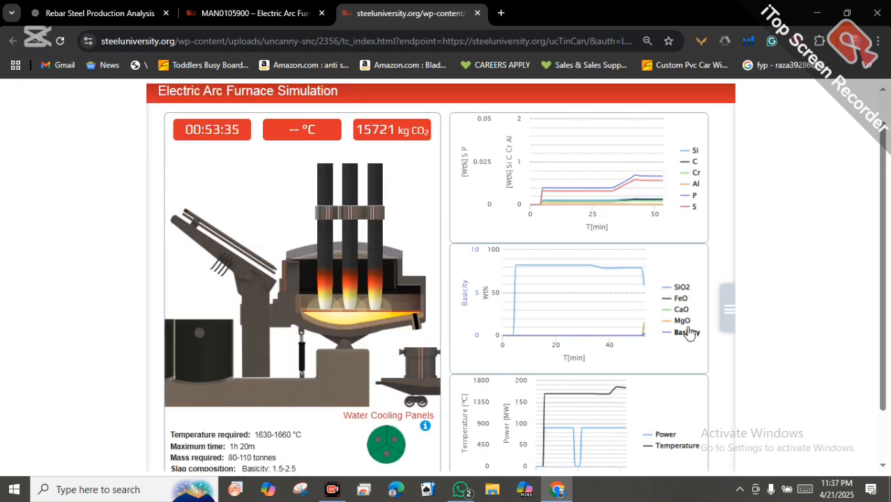
scroll(687, 348, down, 2)
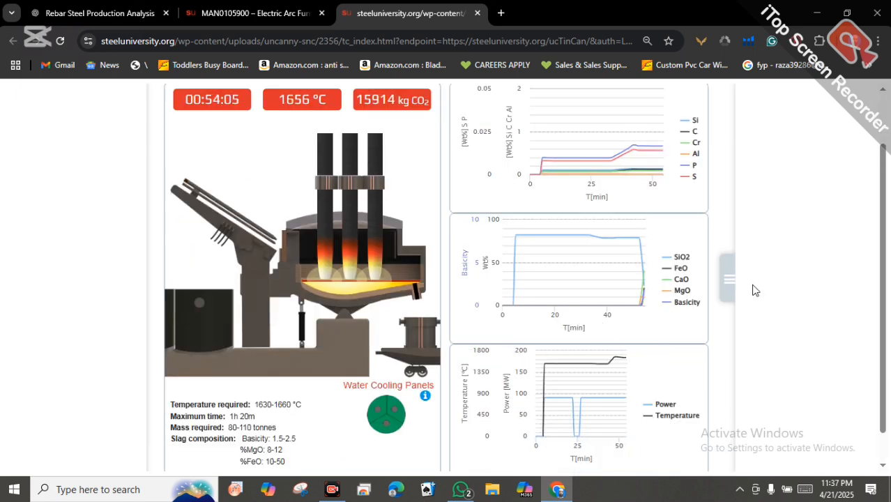
Step: Raise all three electrodes off the bath and monitor the steel composition graph while the melt cools
click(726, 281)
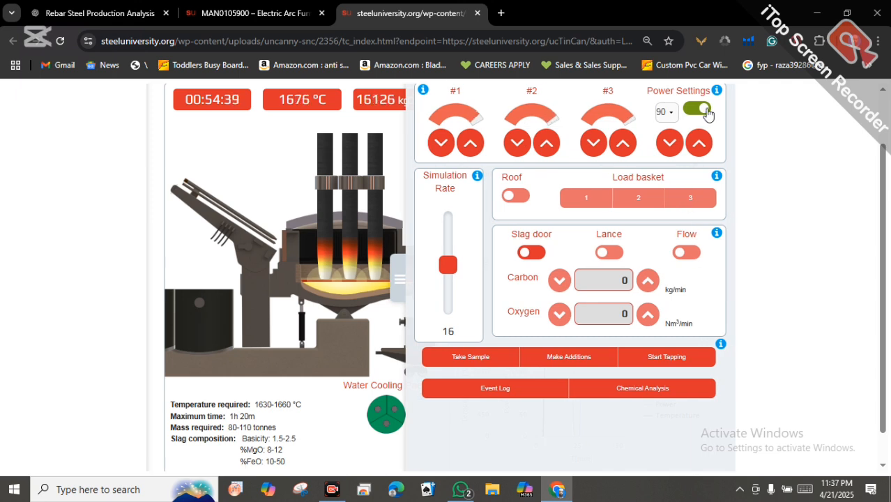
click(701, 143)
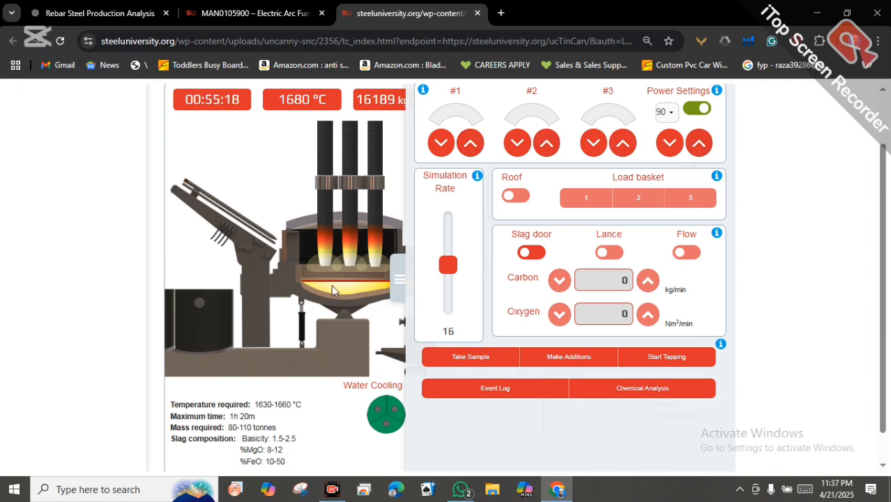
click(403, 283)
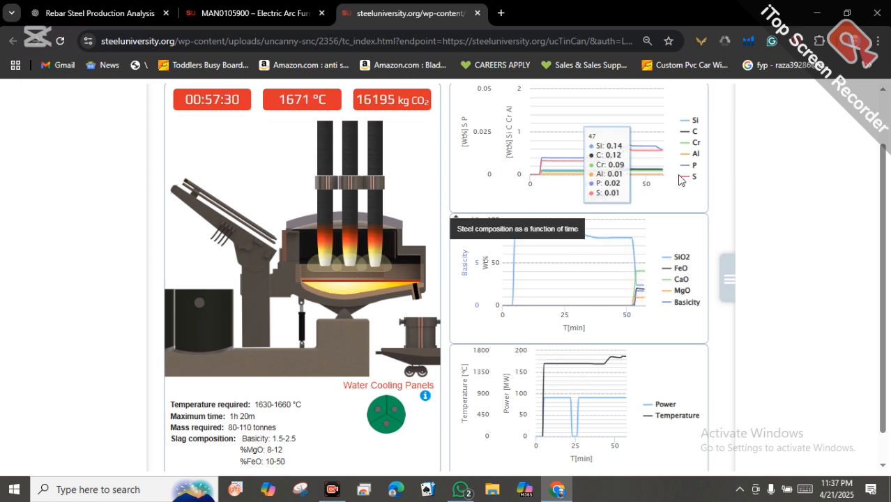
click(732, 273)
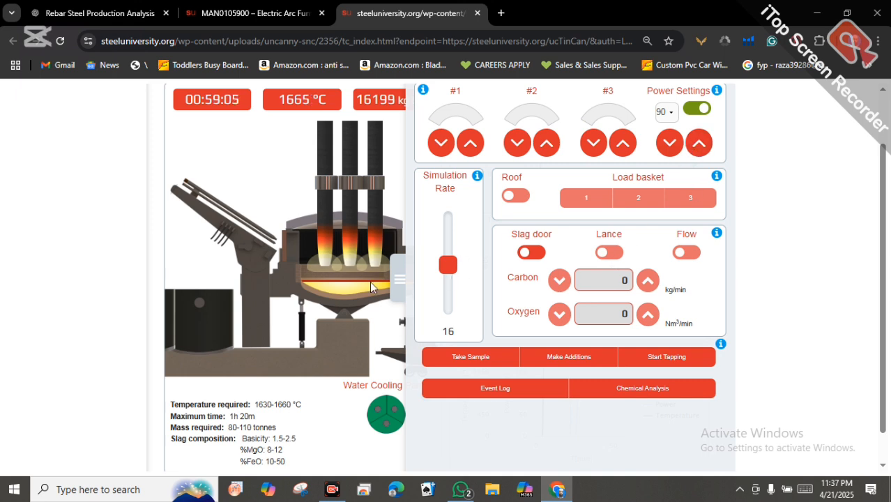
click(395, 286)
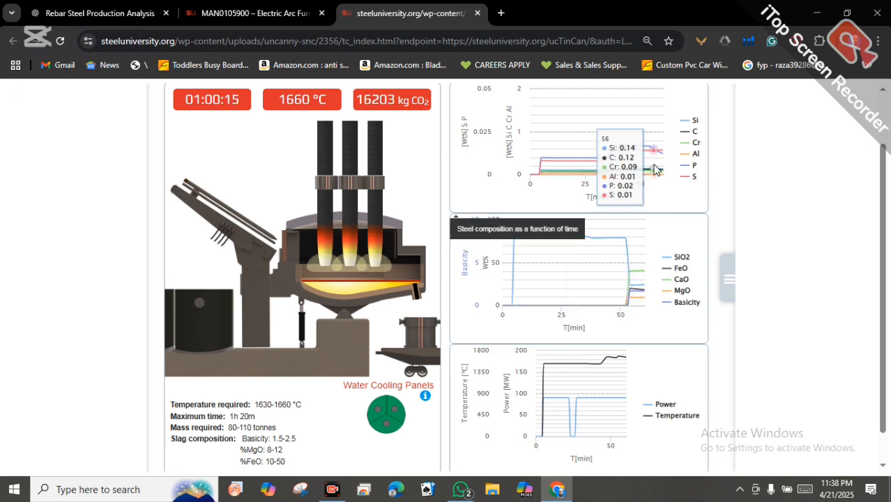
click(723, 284)
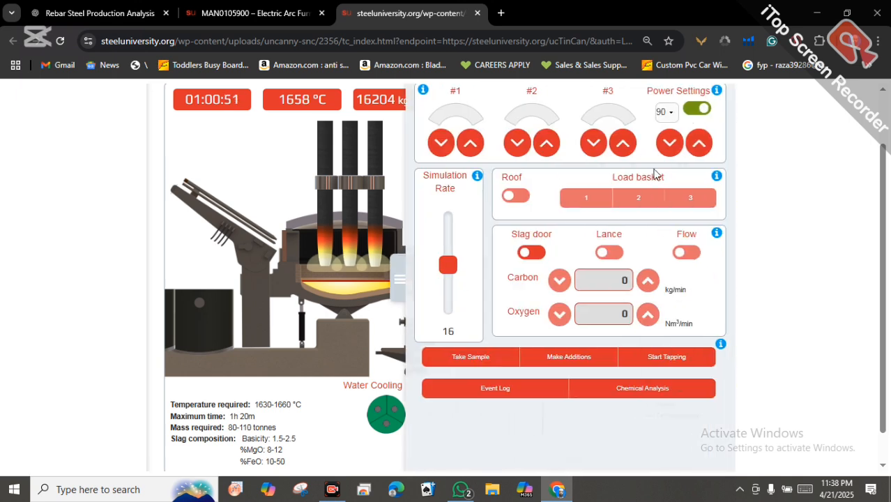
Step: Raise all three electrodes fully out of the furnace, with the power off, and start tapping the steel
click(699, 145)
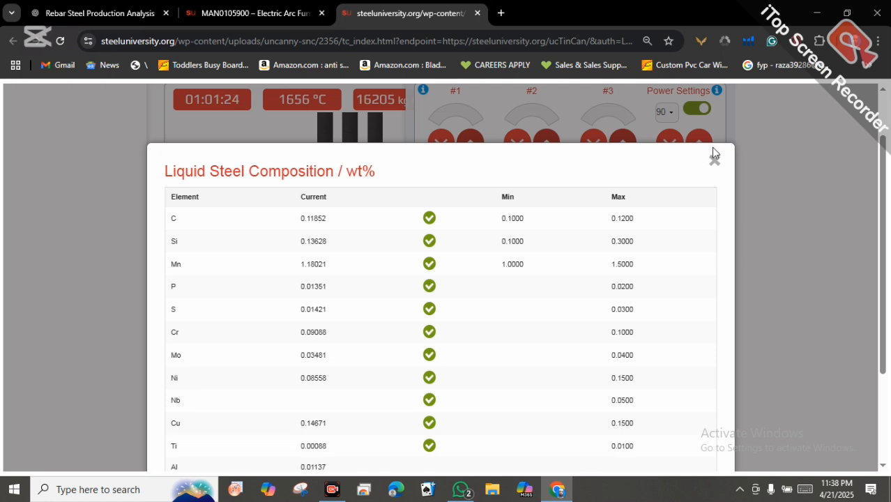
click(712, 161)
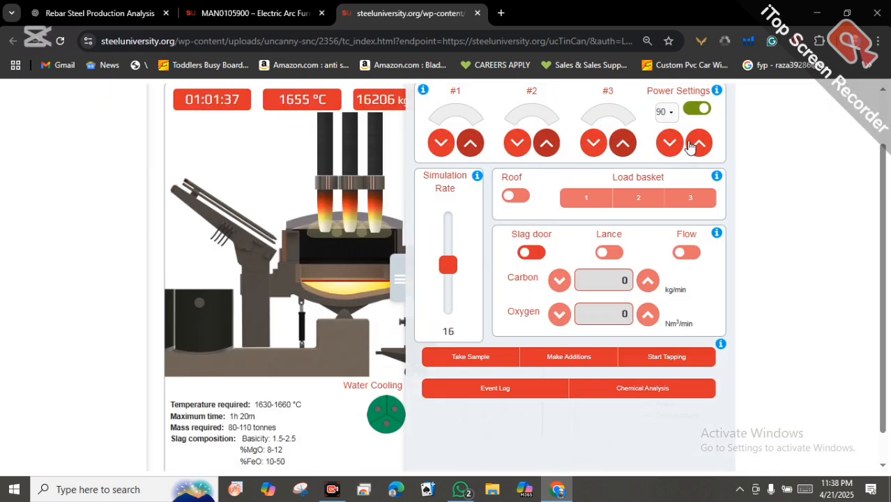
click(700, 145)
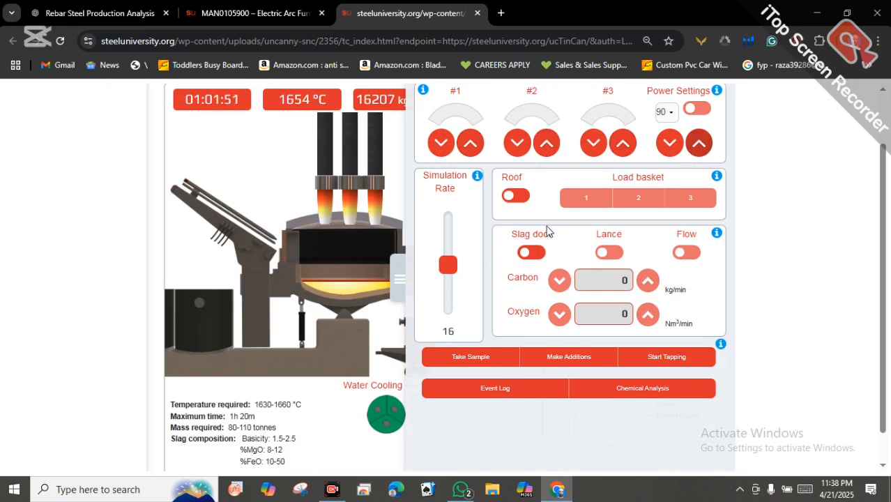
click(659, 361)
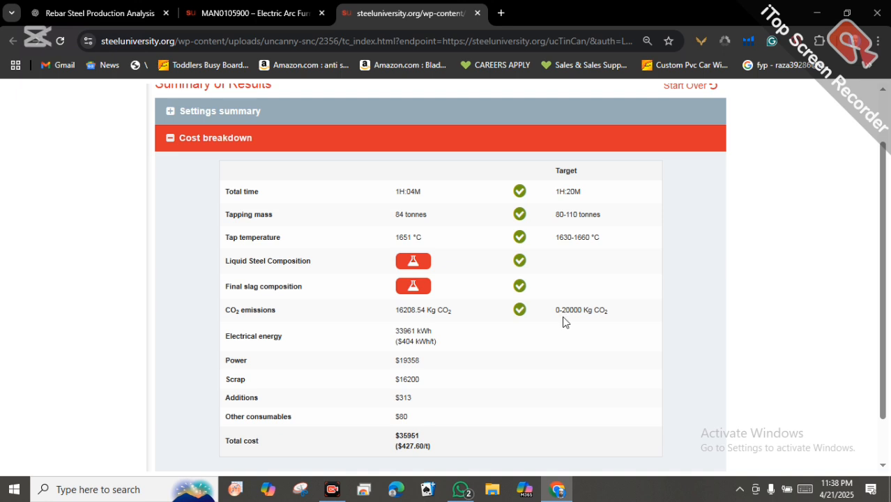
Step: Review the cost breakdown in the results summary and examine the final steel composition against its limits
scroll(565, 325, down, 1)
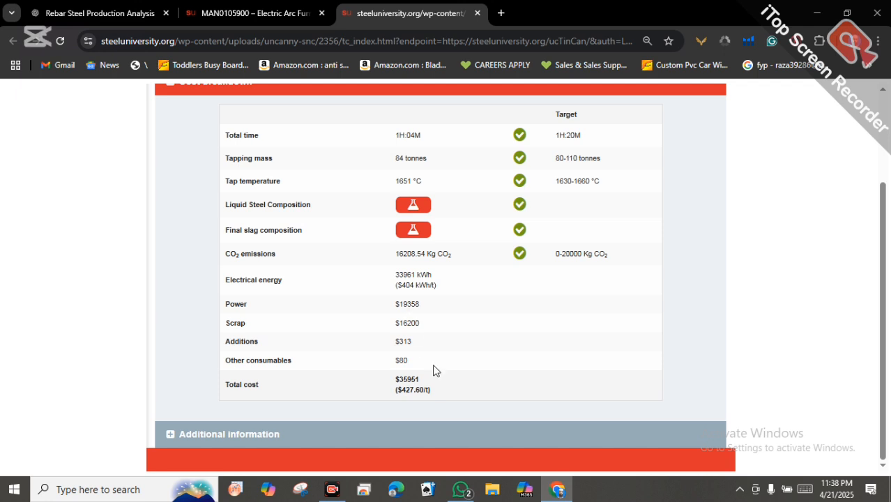
scroll(434, 370, up, 2)
scroll(433, 369, down, 2)
click(414, 211)
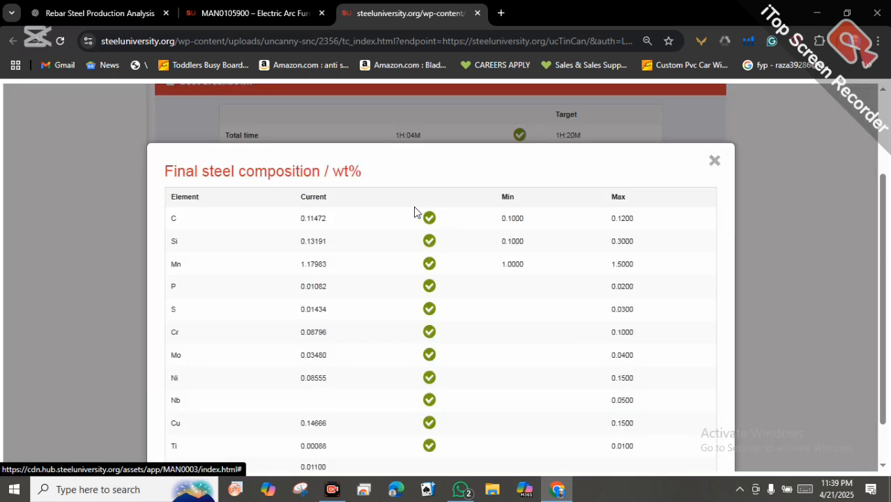
scroll(450, 275, down, 1)
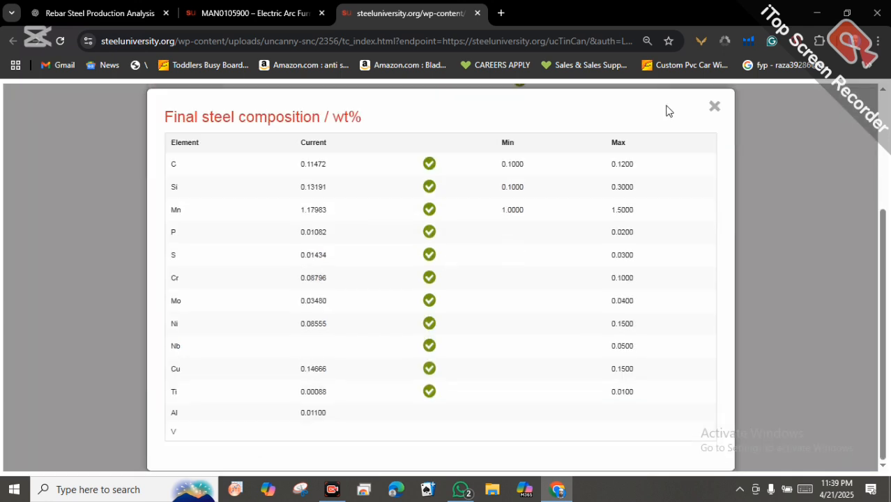
click(716, 112)
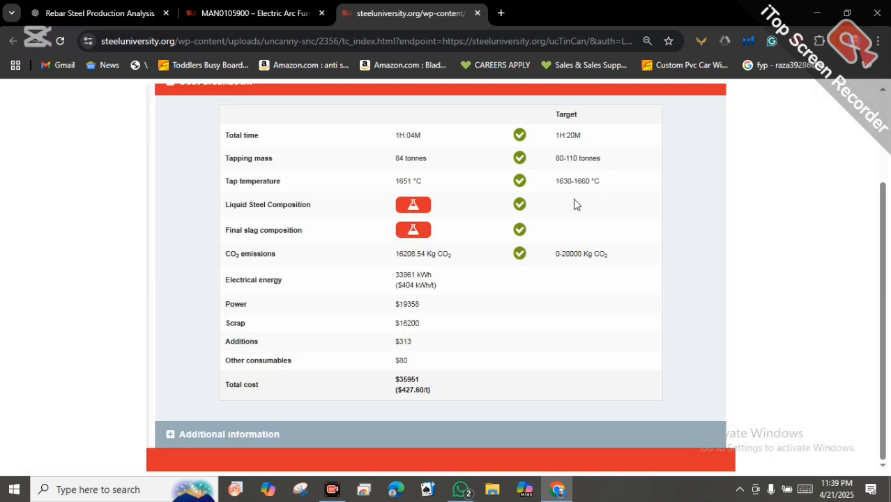
Step: Examine the final slag composition and compare the remaining summary results with their targets
click(413, 229)
click(714, 161)
scroll(590, 394, up, 2)
scroll(587, 393, down, 2)
scroll(586, 393, up, 2)
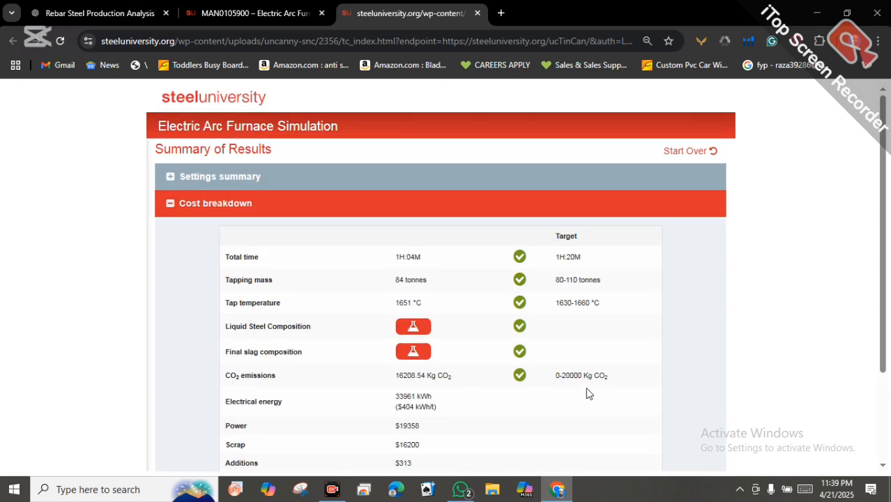
scroll(588, 394, down, 2)
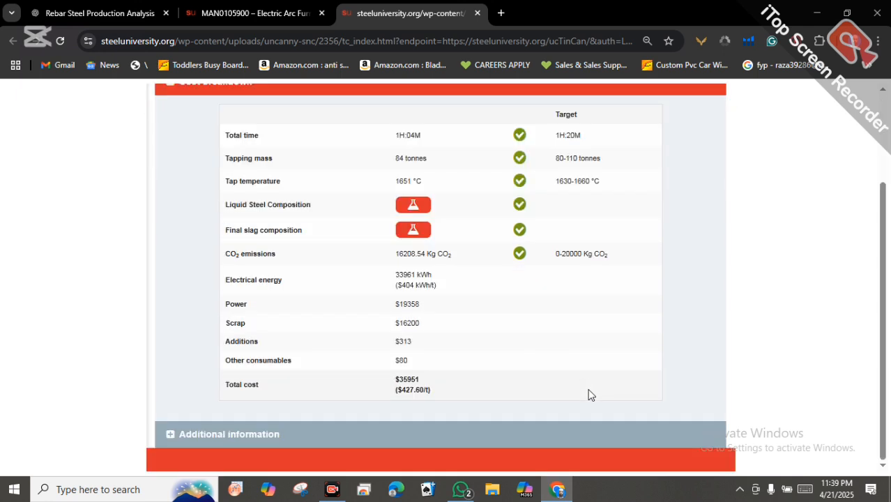